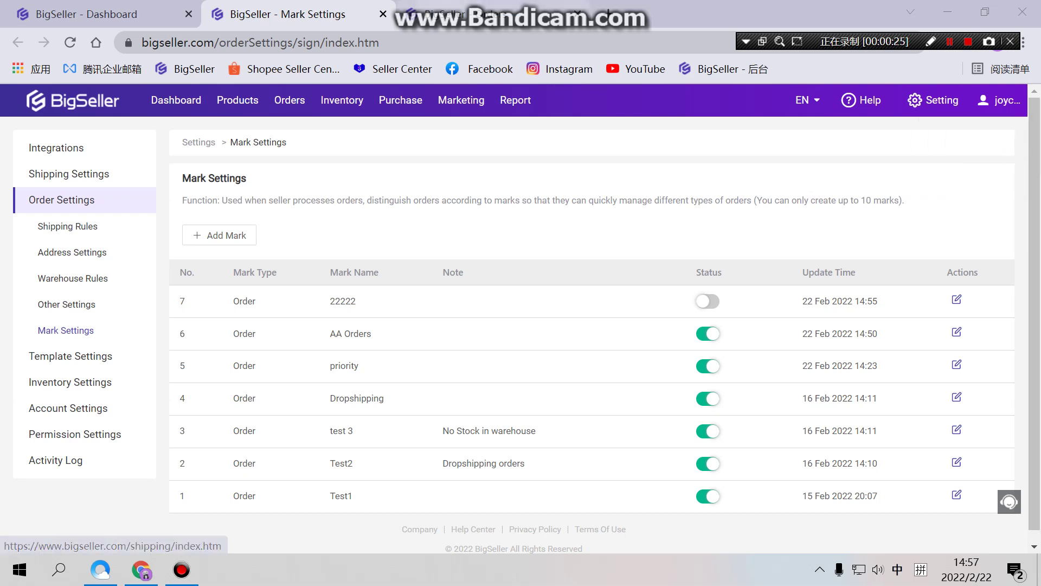
Step: Enable the 22222 order mark in Mark Settings, and open its edit form and close it without changes
{"action": "left_click", "coordinate": [461, 14]}
{"action": "left_click", "coordinate": [304, 14]}
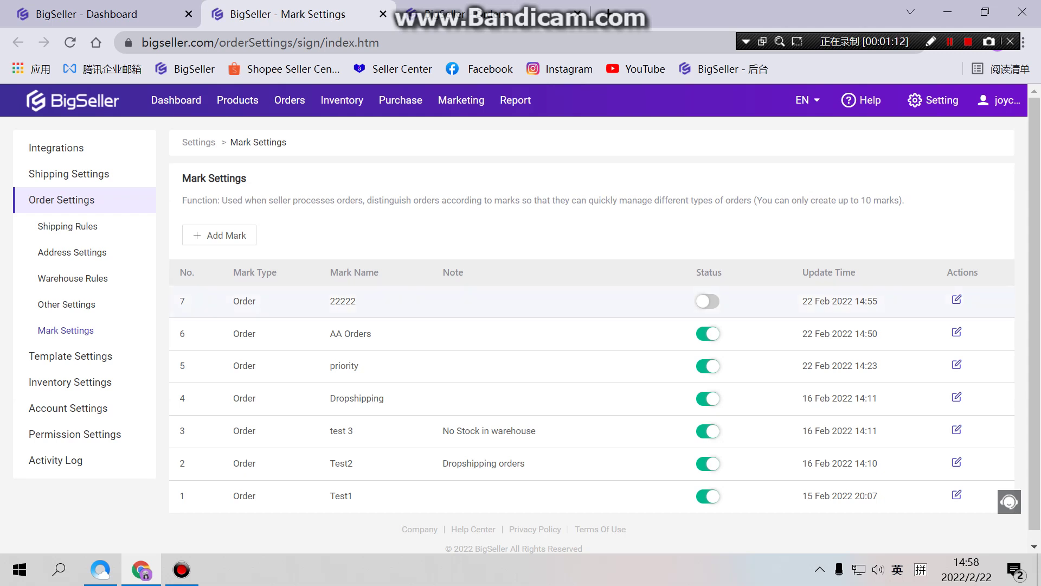
{"action": "left_click", "coordinate": [708, 301]}
{"action": "left_click", "coordinate": [956, 300]}
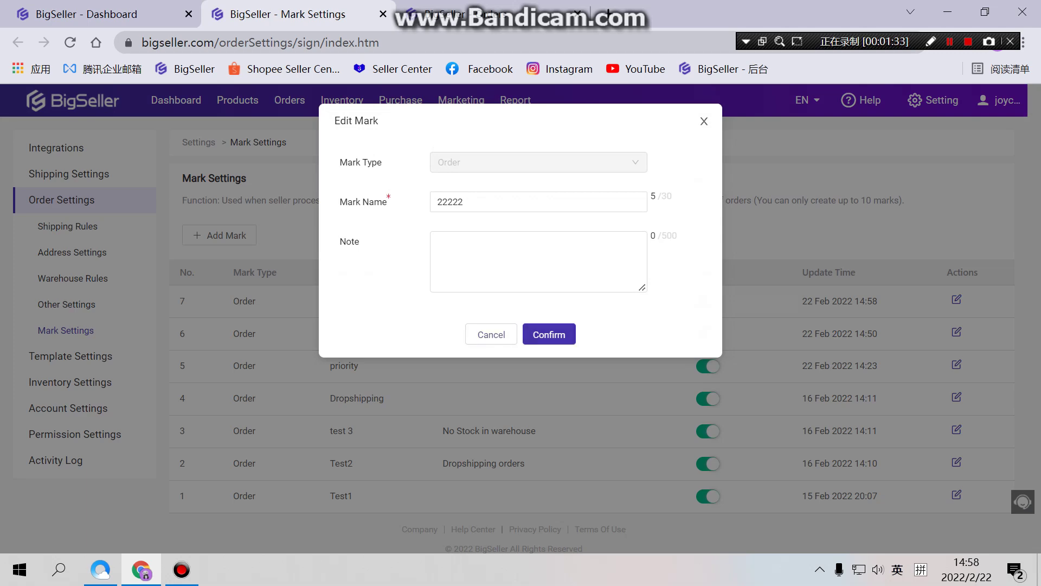
{"action": "left_click", "coordinate": [704, 121]}
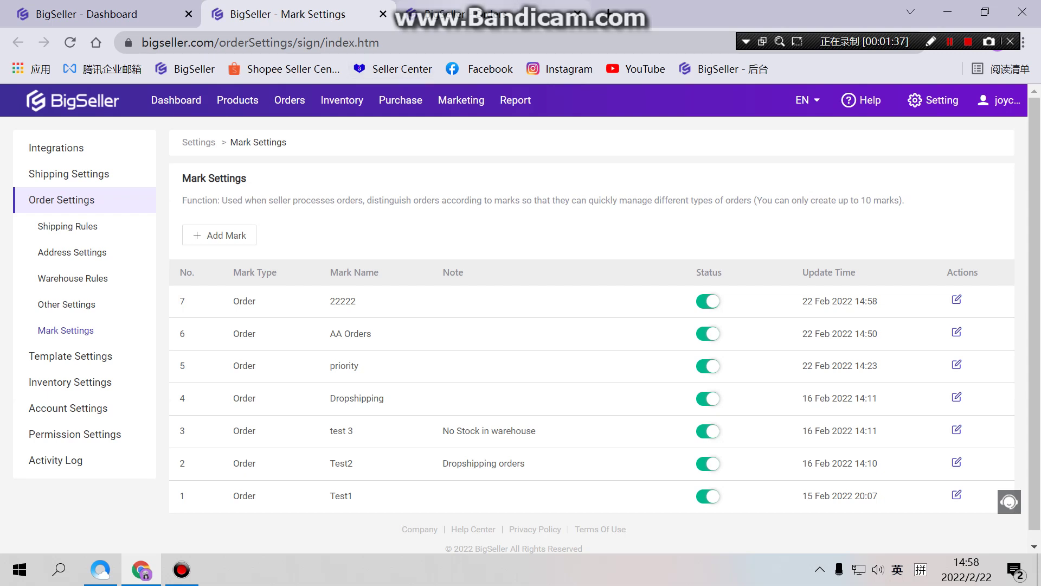
Step: Check the bulk actions offered for all orders and for new orders
{"action": "left_click", "coordinate": [453, 14]}
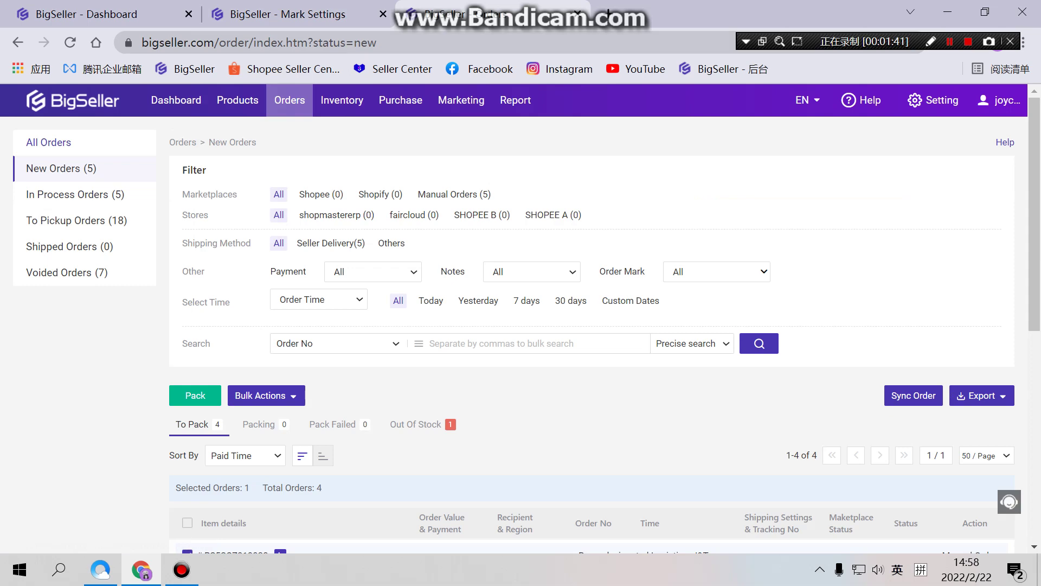
{"action": "left_click", "coordinate": [48, 142]}
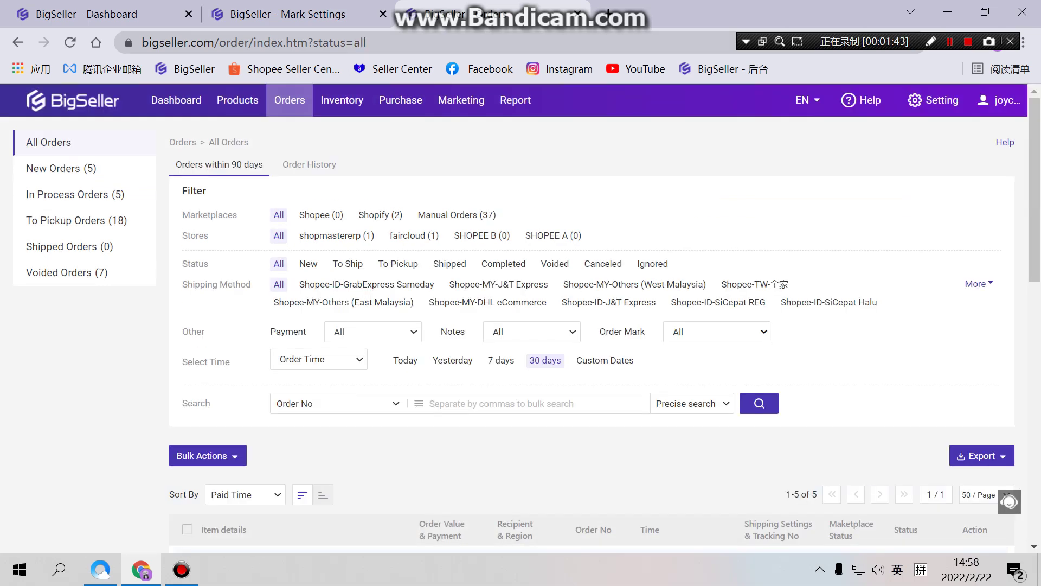
{"action": "scroll", "coordinate": [208, 375], "scroll_direction": "down", "scroll_amount": 1}
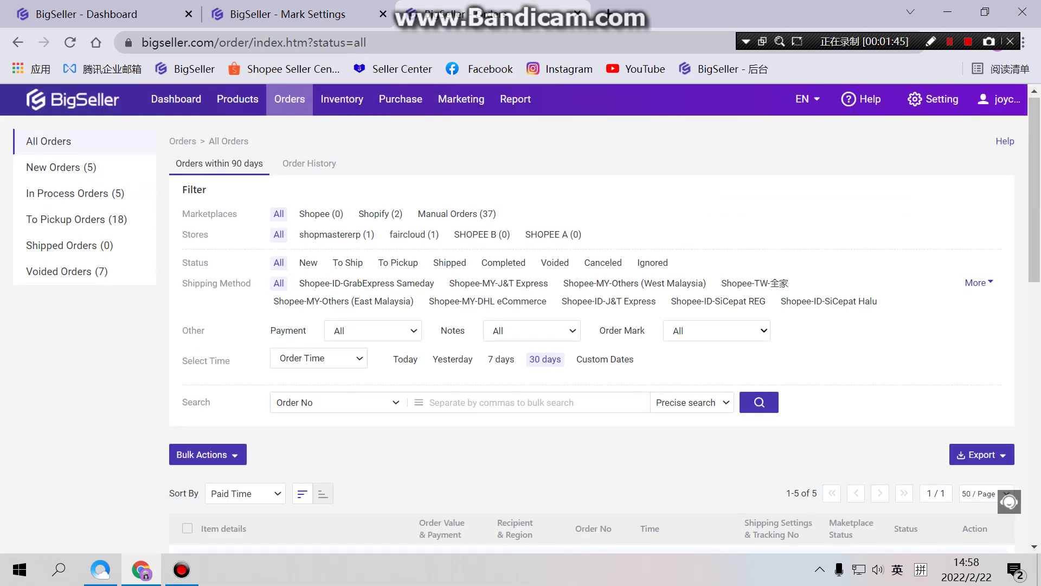
{"action": "mouse_move", "coordinate": [208, 374]}
{"action": "left_click", "coordinate": [196, 398]}
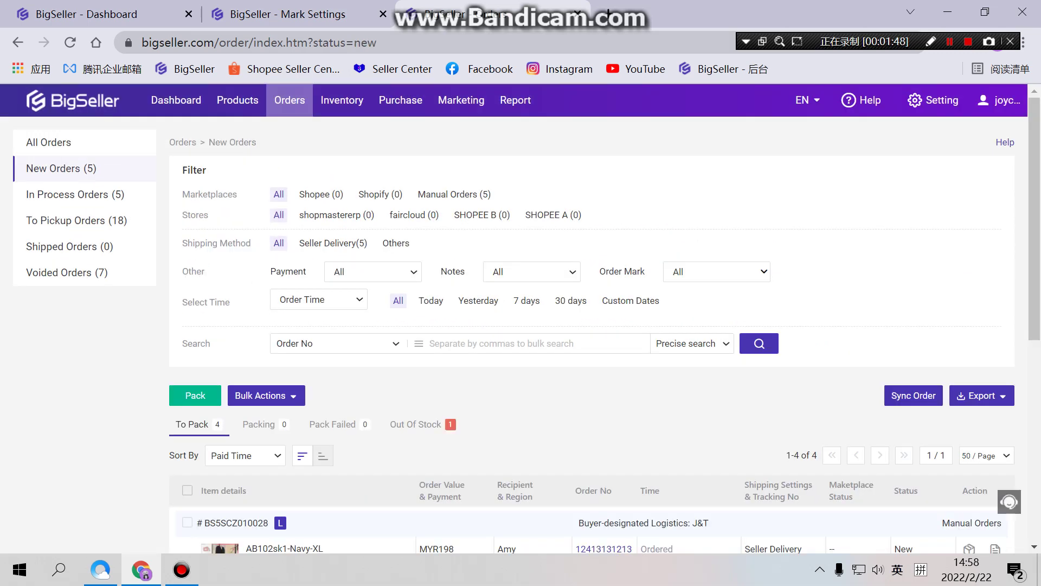
{"action": "left_click", "coordinate": [265, 395]}
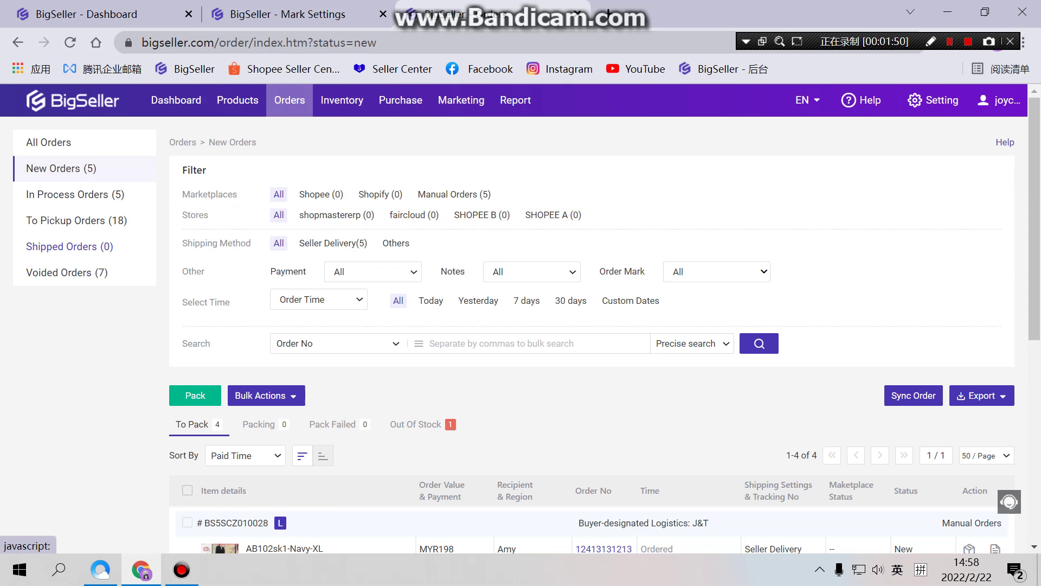
Step: Check the bulk actions offered for in-process, to-pickup, voided and shipped orders, looking for the mark options
{"action": "left_click", "coordinate": [75, 194]}
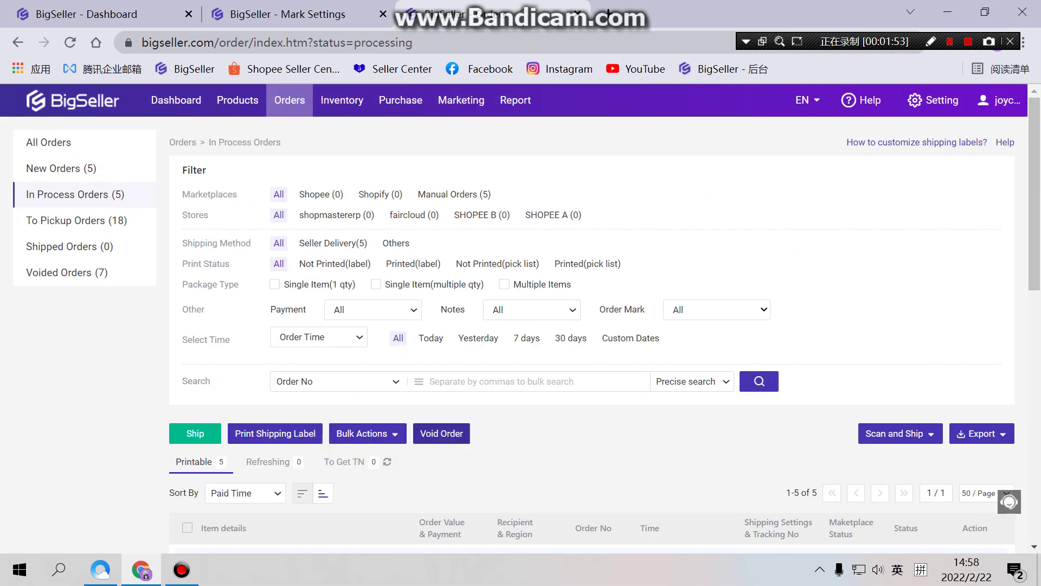
{"action": "left_click", "coordinate": [367, 433]}
{"action": "scroll", "coordinate": [367, 433], "scroll_direction": "down", "scroll_amount": 1}
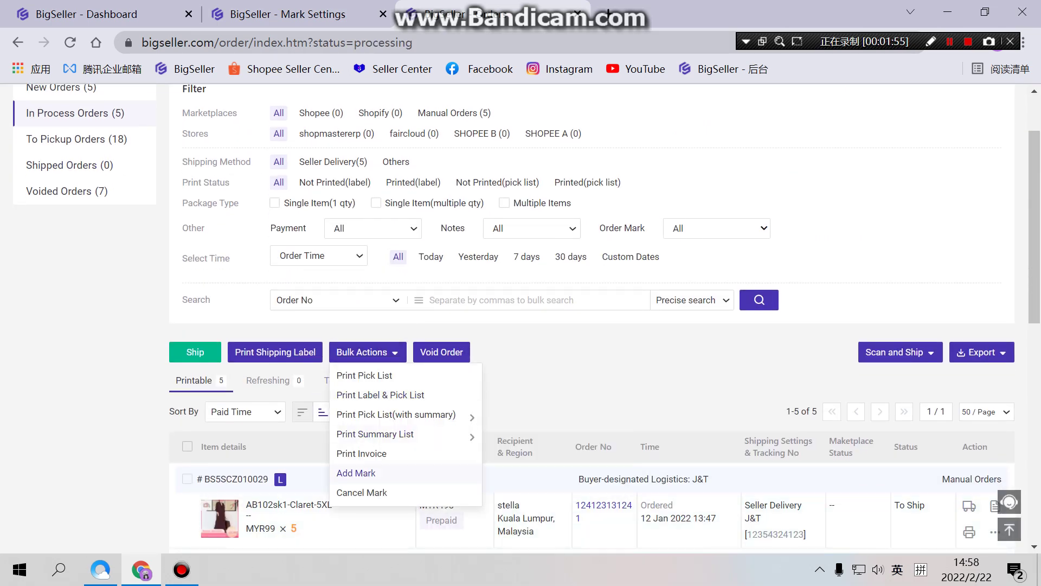
{"action": "left_click", "coordinate": [76, 139]}
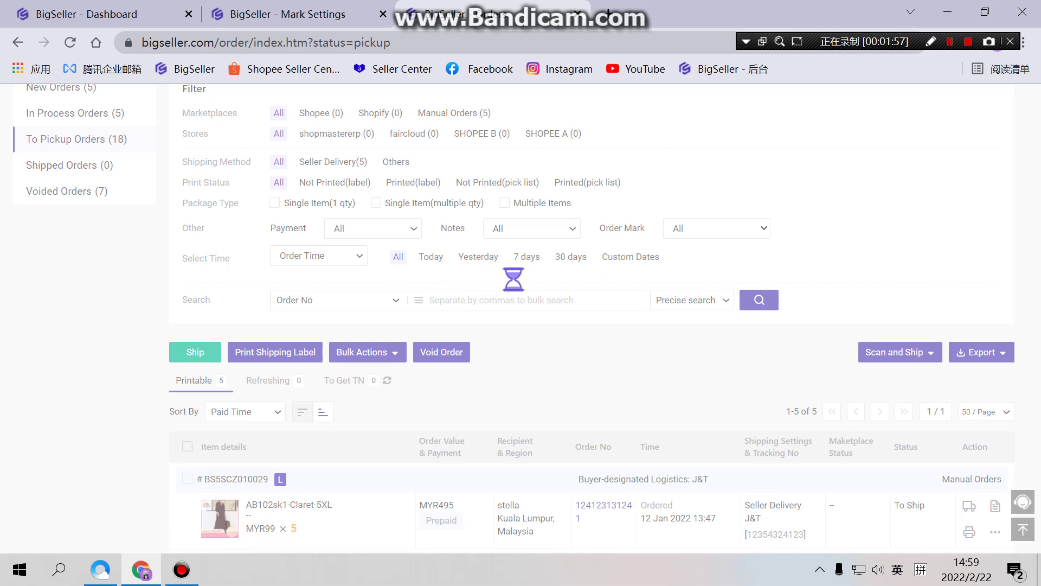
{"action": "left_click", "coordinate": [308, 352]}
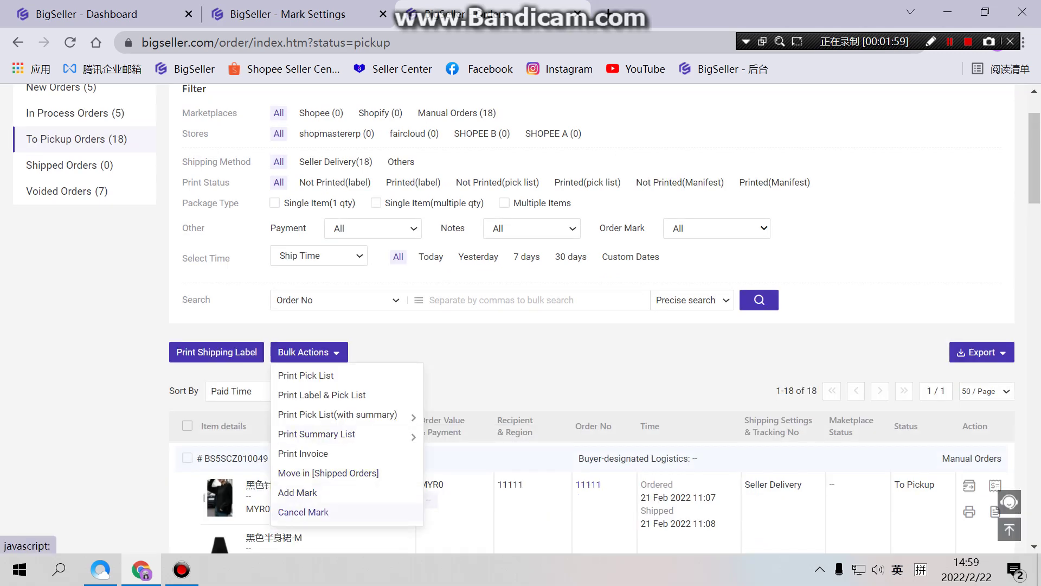
{"action": "left_click", "coordinate": [66, 191]}
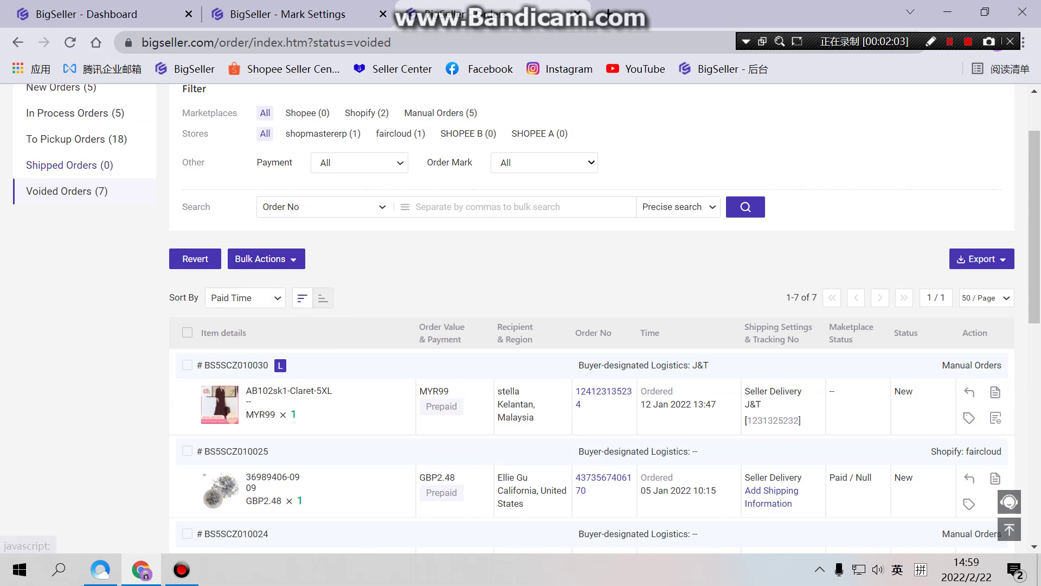
{"action": "left_click", "coordinate": [69, 165]}
{"action": "mouse_move", "coordinate": [308, 370]}
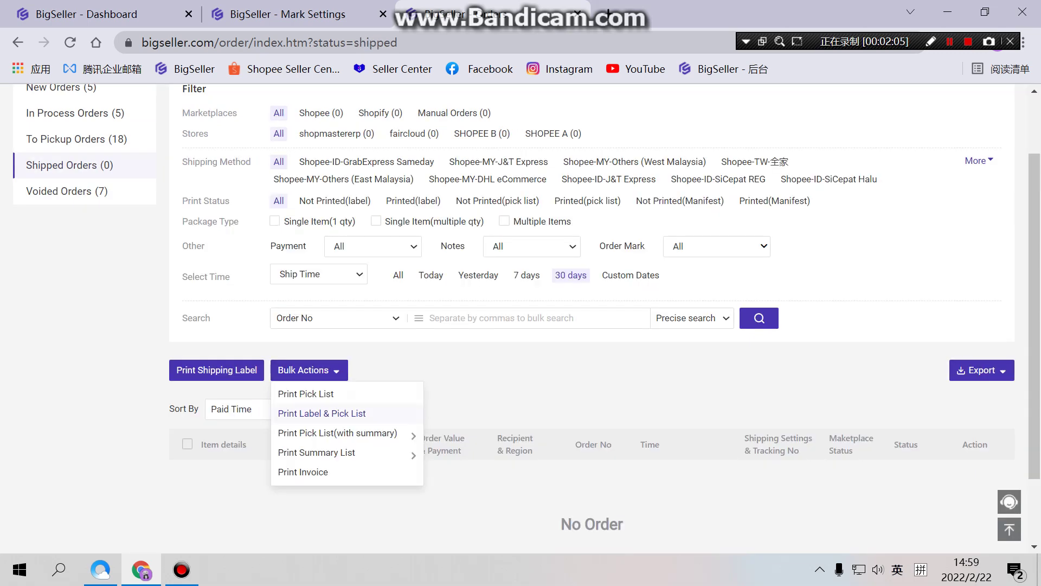
{"action": "scroll", "coordinate": [347, 412], "scroll_direction": "up", "scroll_amount": 2}
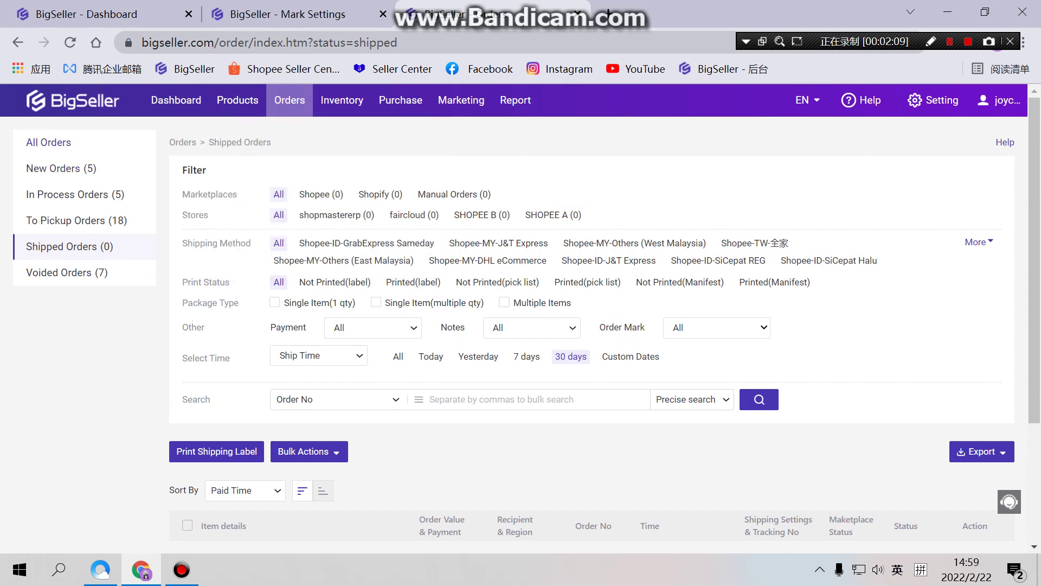
Step: Add the marks priority, AA Orders and Dropshipping to the AB102sk1-Navy-L order in New Orders, and view its marks
{"action": "left_click", "coordinate": [61, 169]}
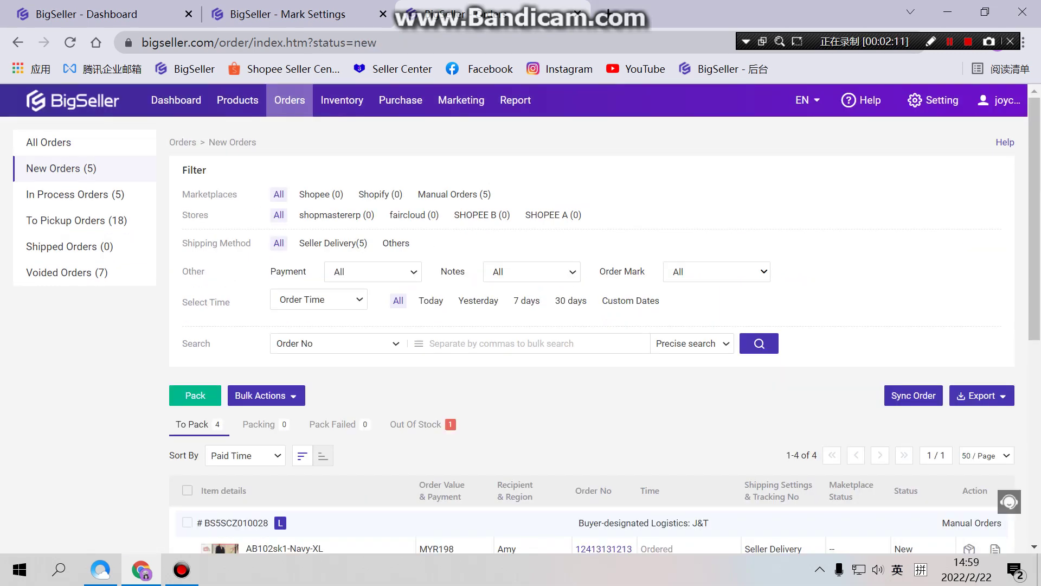
{"action": "scroll", "coordinate": [542, 325], "scroll_direction": "down", "scroll_amount": 1}
{"action": "scroll", "coordinate": [542, 326], "scroll_direction": "down", "scroll_amount": 2}
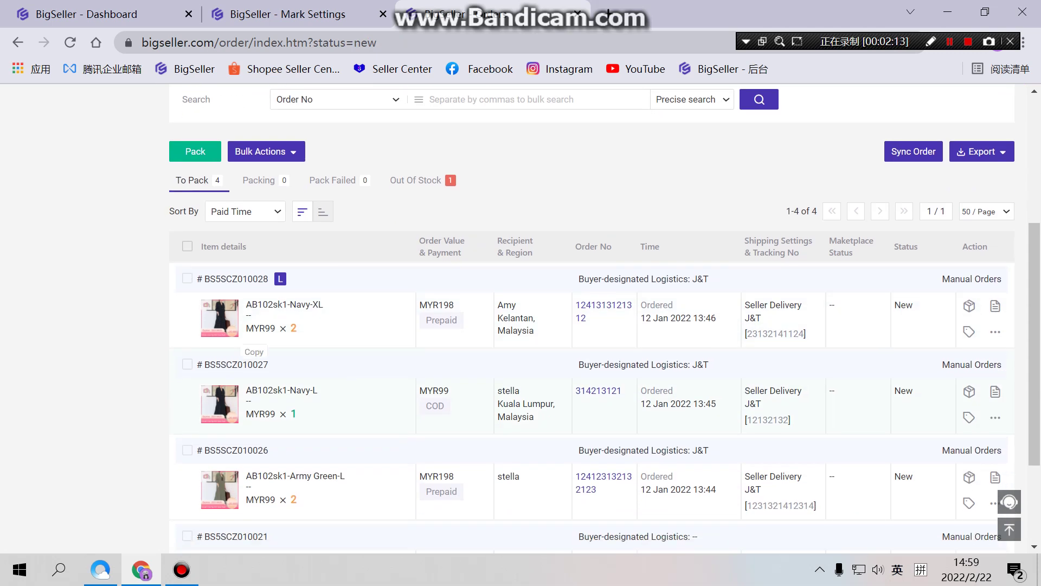
{"action": "left_click", "coordinate": [187, 364]}
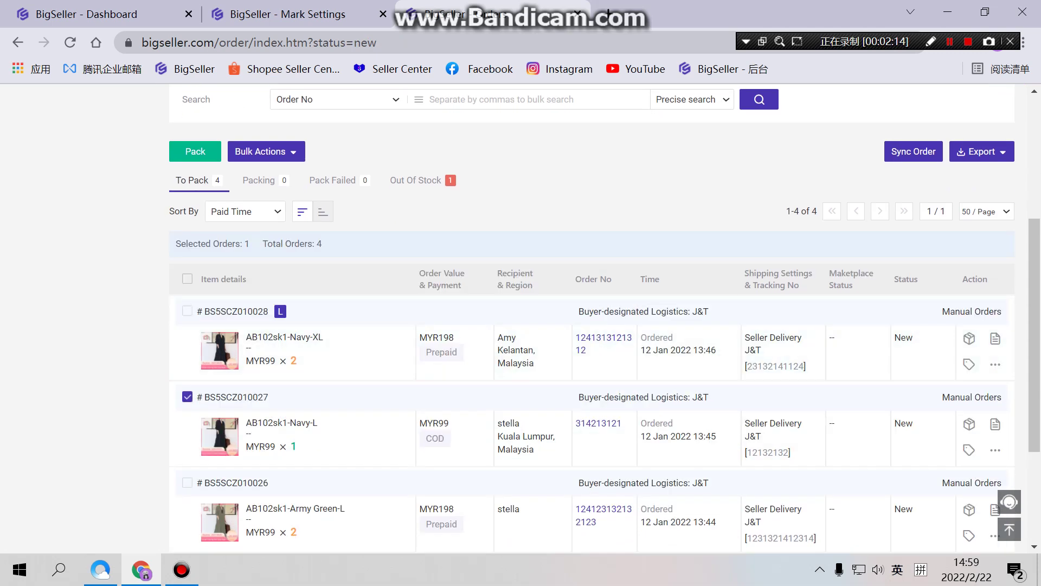
{"action": "mouse_move", "coordinate": [266, 152]}
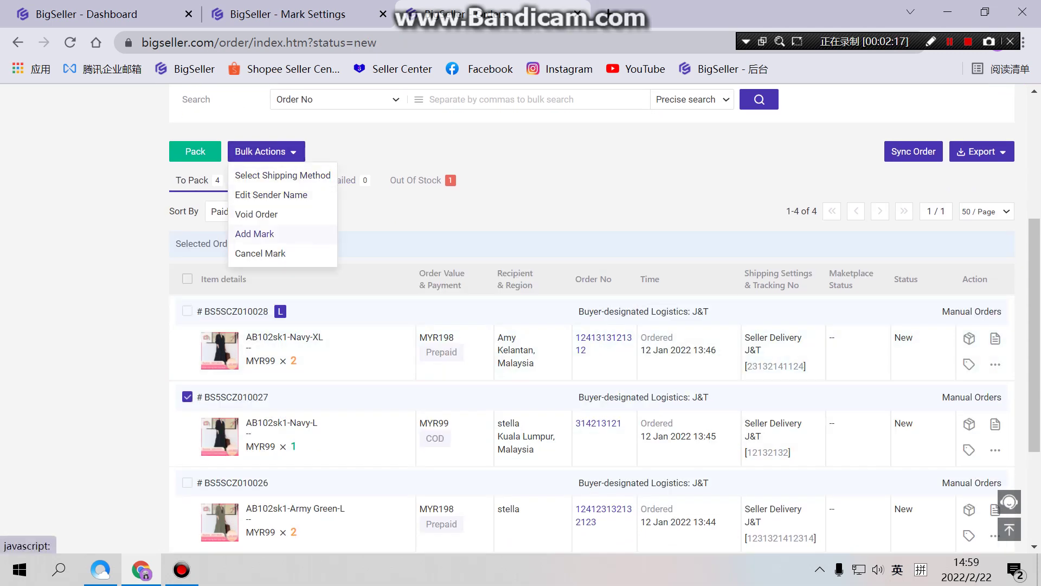
{"action": "left_click", "coordinate": [254, 234]}
{"action": "left_click", "coordinate": [521, 157]}
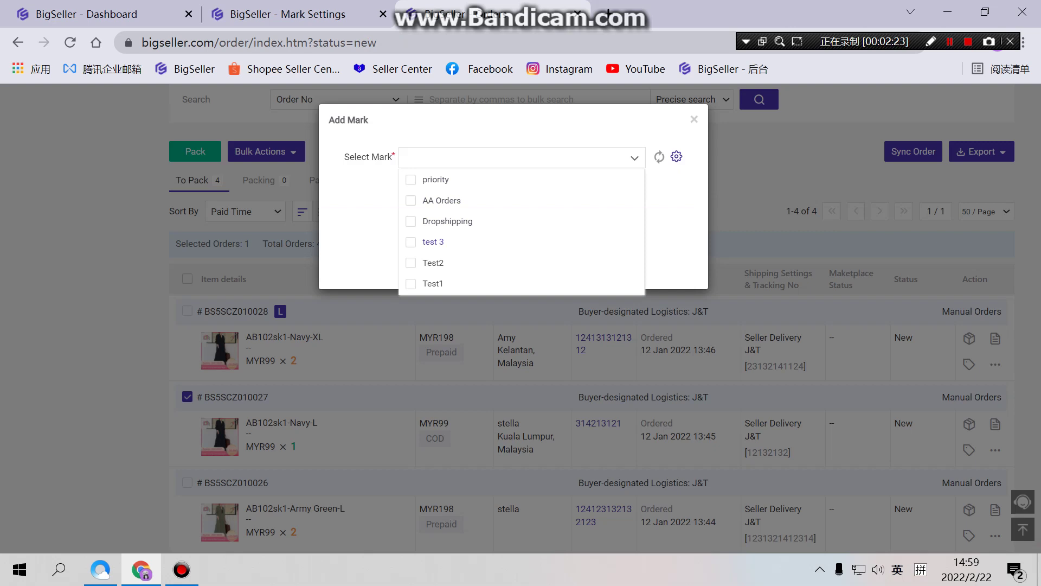
{"action": "left_click", "coordinate": [411, 179]}
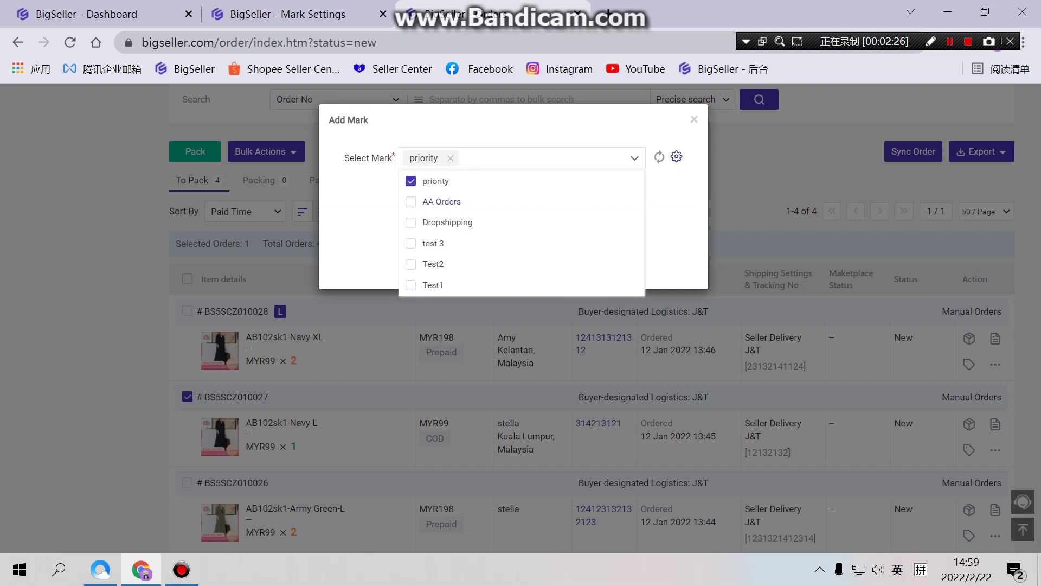
{"action": "left_click", "coordinate": [411, 201]}
{"action": "left_click", "coordinate": [411, 221]}
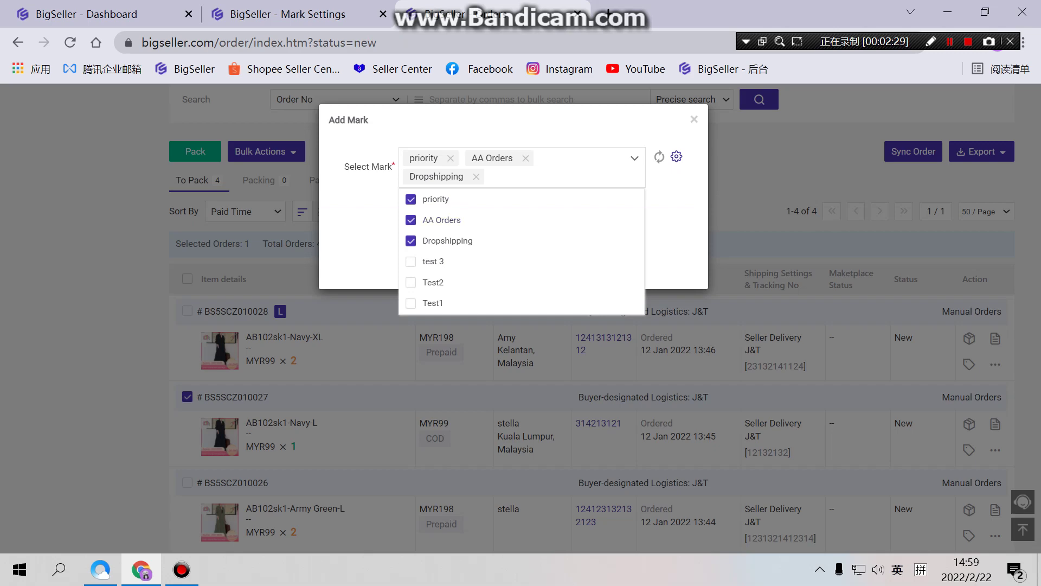
{"action": "left_click", "coordinate": [544, 266]}
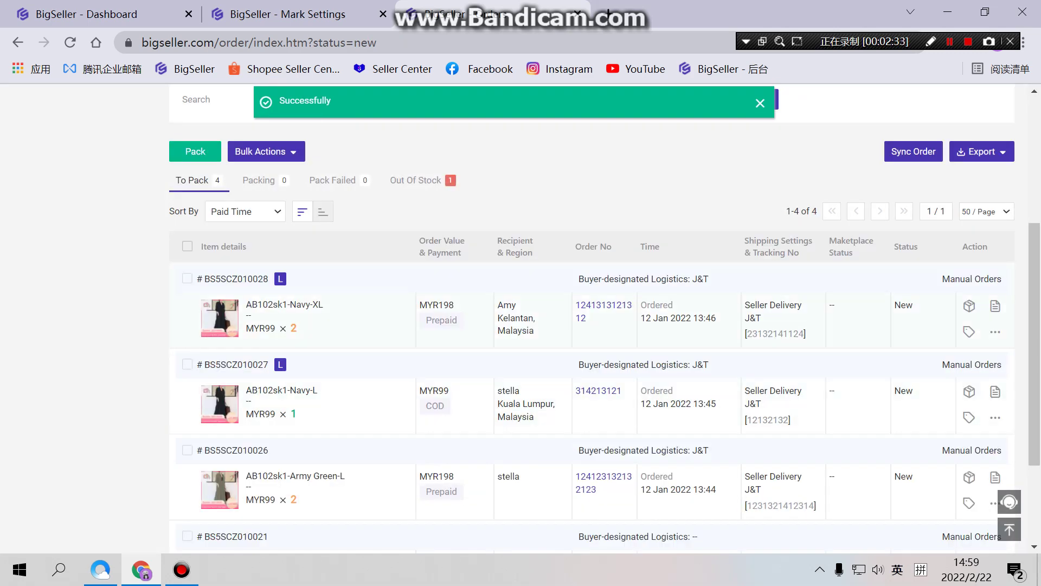
{"action": "mouse_move", "coordinate": [280, 365]}
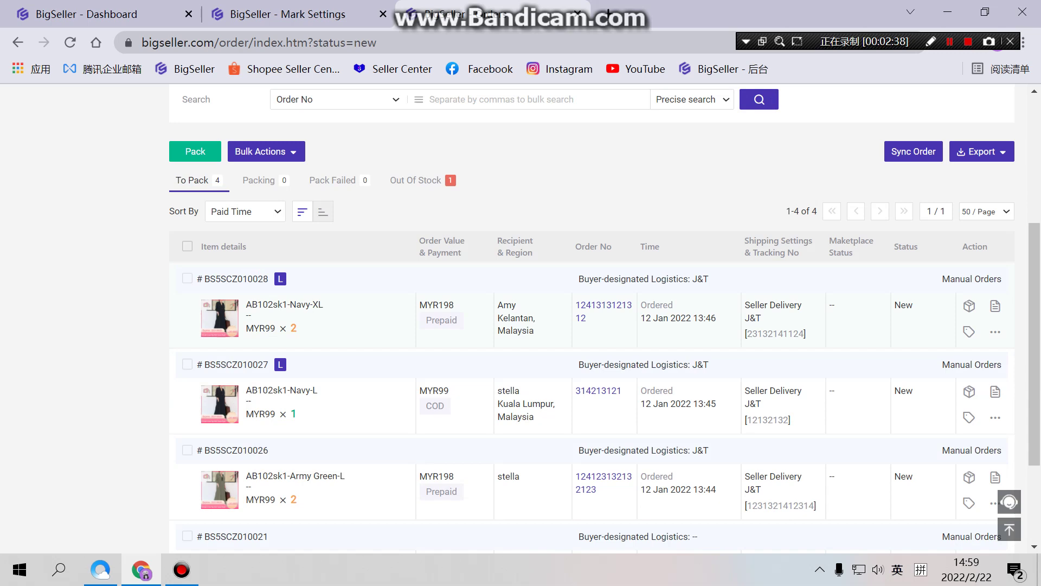
Step: Start adding another mark to the AB102sk1-Navy-L order and open the mark settings page from the Add Mark dialog
{"action": "mouse_move", "coordinate": [266, 152]}
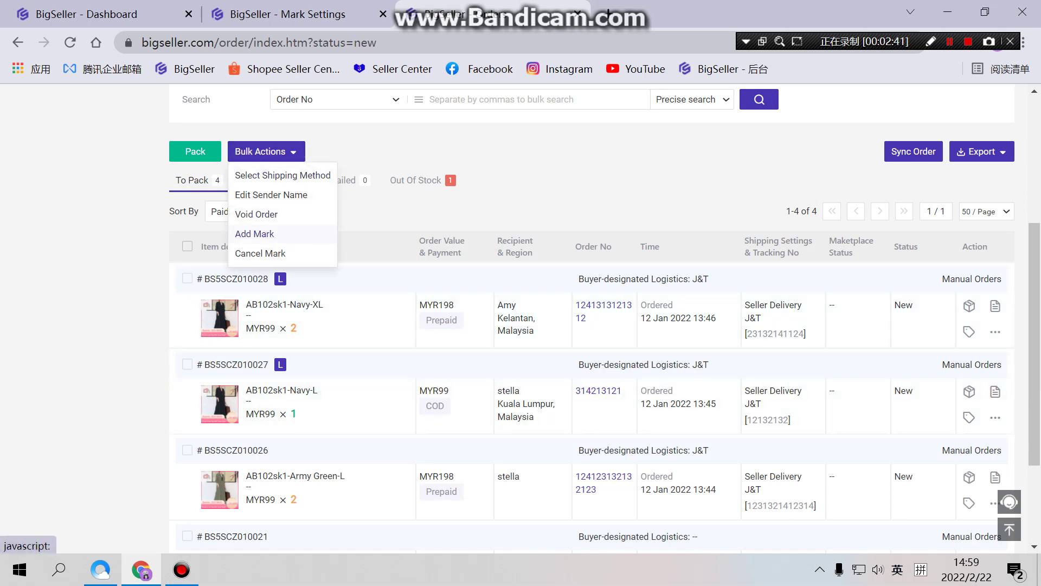
{"action": "left_click", "coordinate": [187, 364]}
{"action": "mouse_move", "coordinate": [266, 151]}
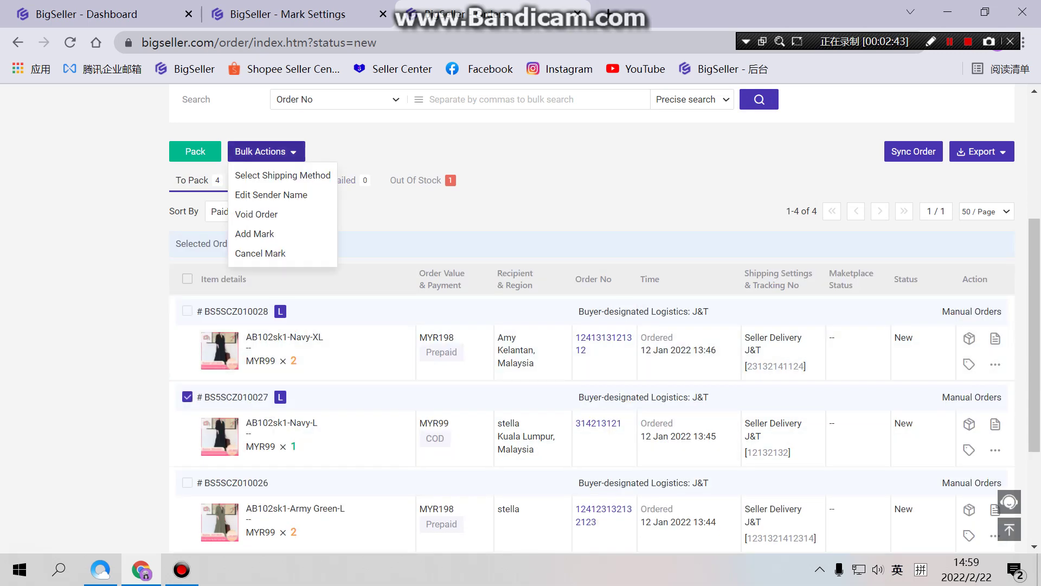
{"action": "left_click", "coordinate": [254, 234]}
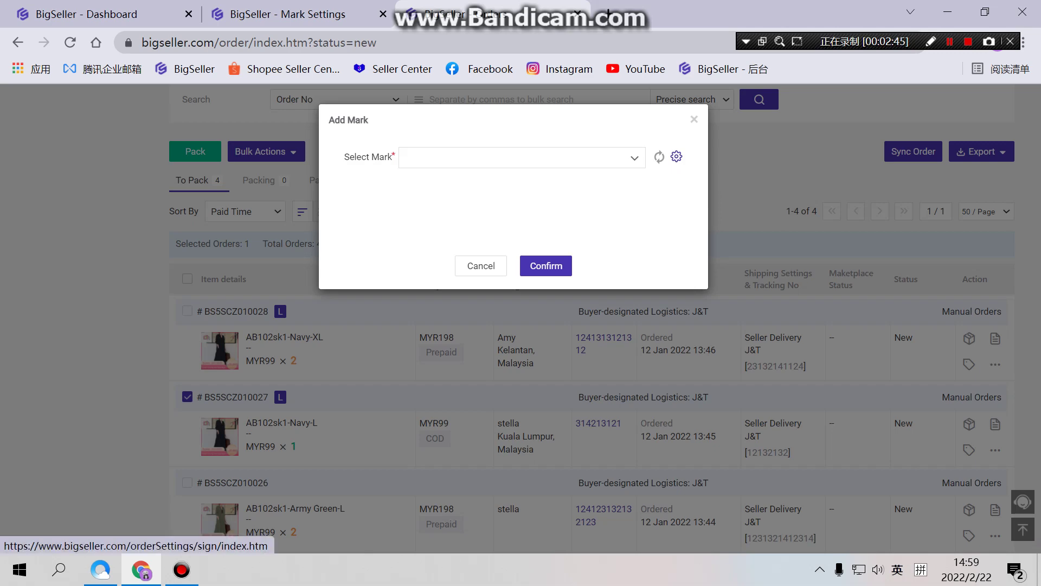
{"action": "left_click", "coordinate": [674, 157]}
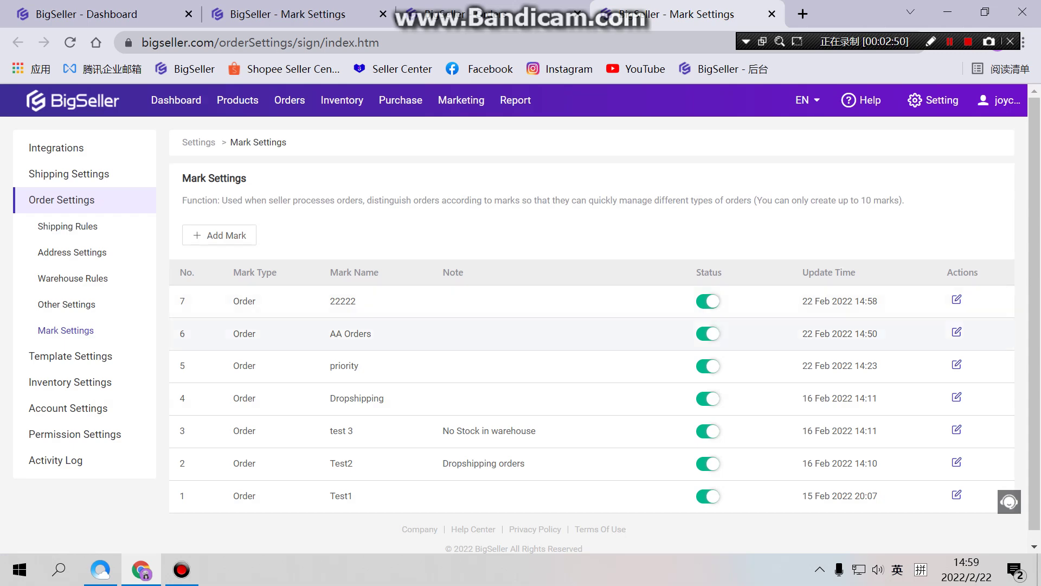
Step: Rename the order mark 22222 as 100 and save it
{"action": "left_click", "coordinate": [957, 299]}
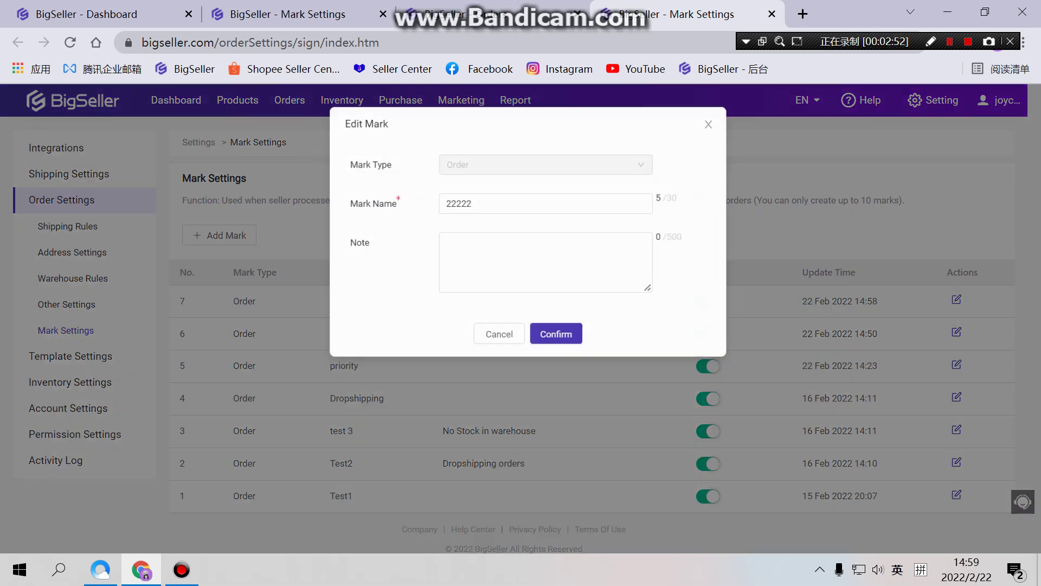
{"action": "double_click", "coordinate": [450, 202]}
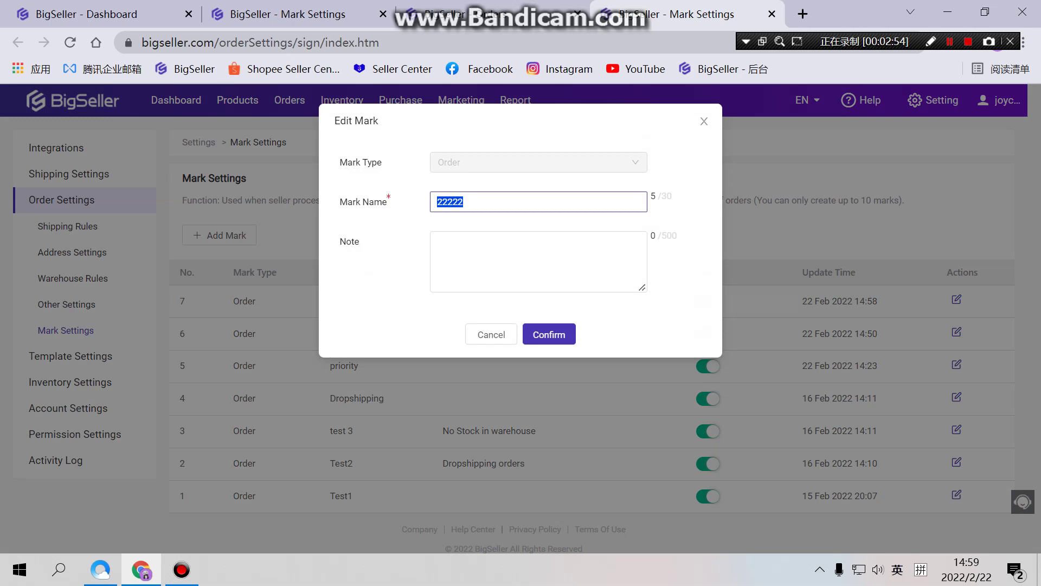
{"action": "type", "text": "100"}
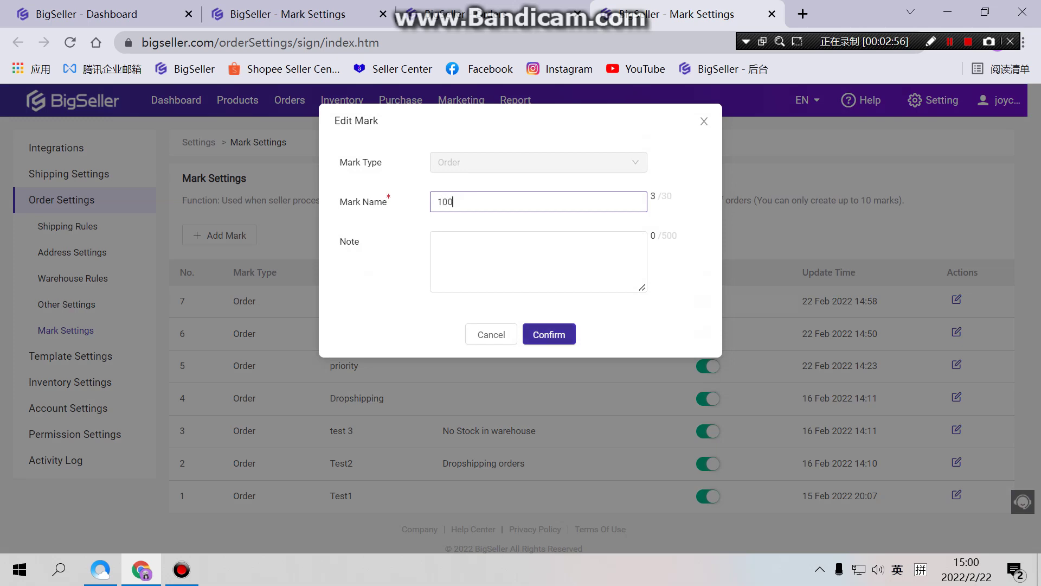
{"action": "key", "text": "Return"}
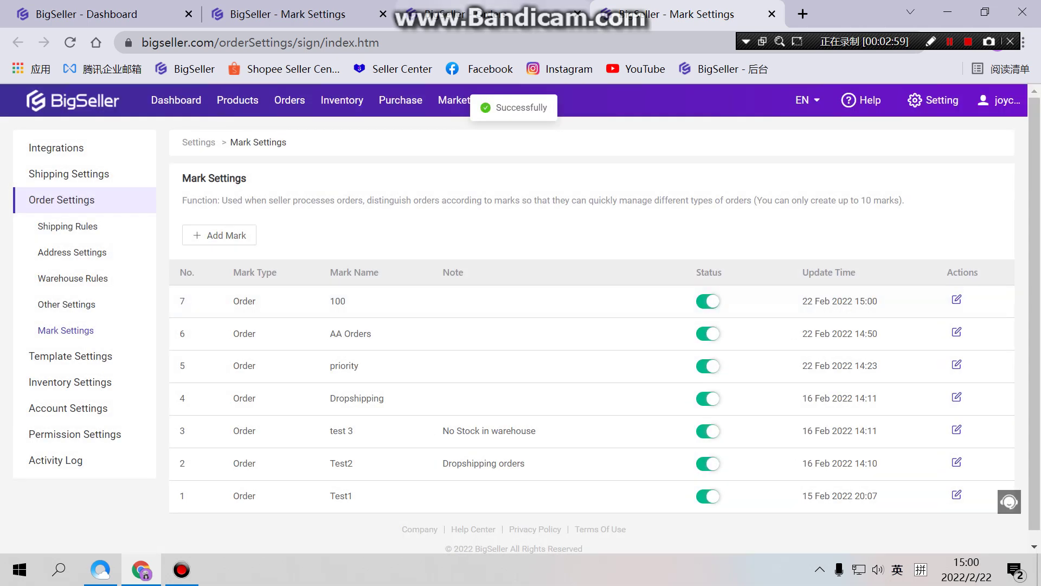
Step: Reopen Add Mark for the AB102sk1-Navy-L order in New Orders, refresh the available marks and add the mark 100
{"action": "left_click", "coordinate": [493, 15]}
{"action": "left_click", "coordinate": [481, 265]}
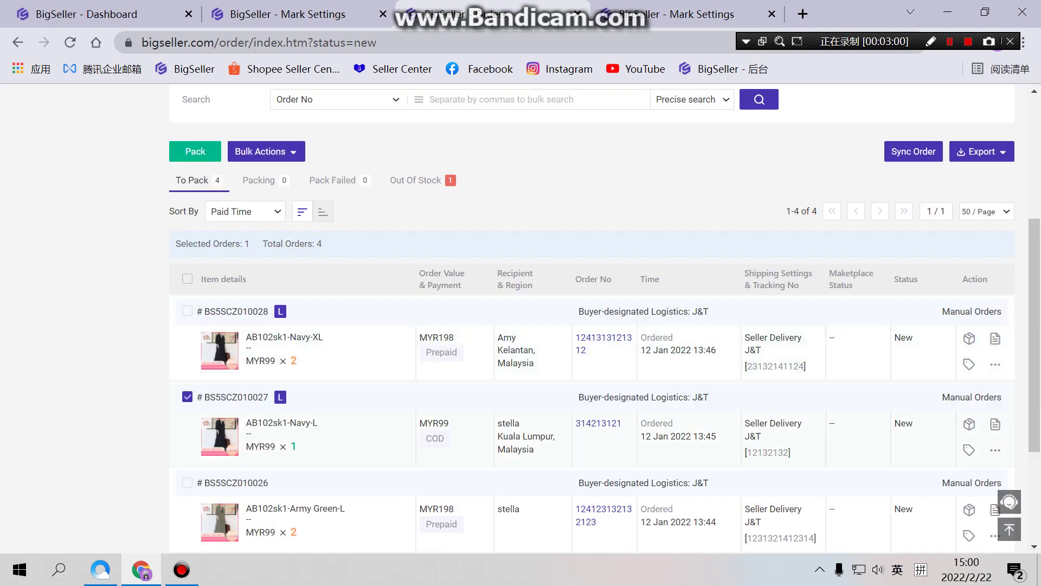
{"action": "left_click", "coordinate": [266, 151]}
{"action": "left_click", "coordinate": [251, 232]}
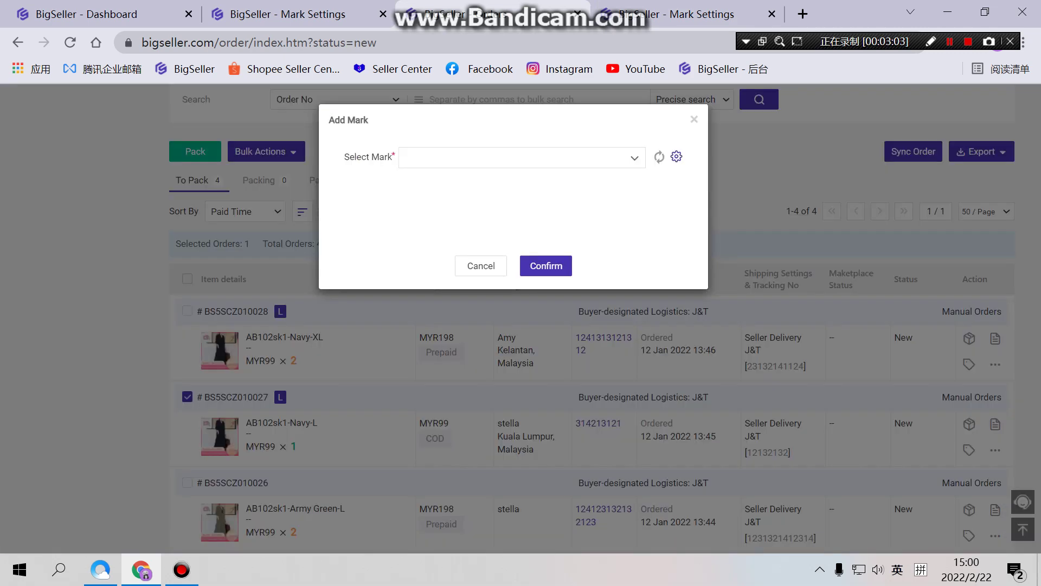
{"action": "left_click", "coordinate": [522, 157]}
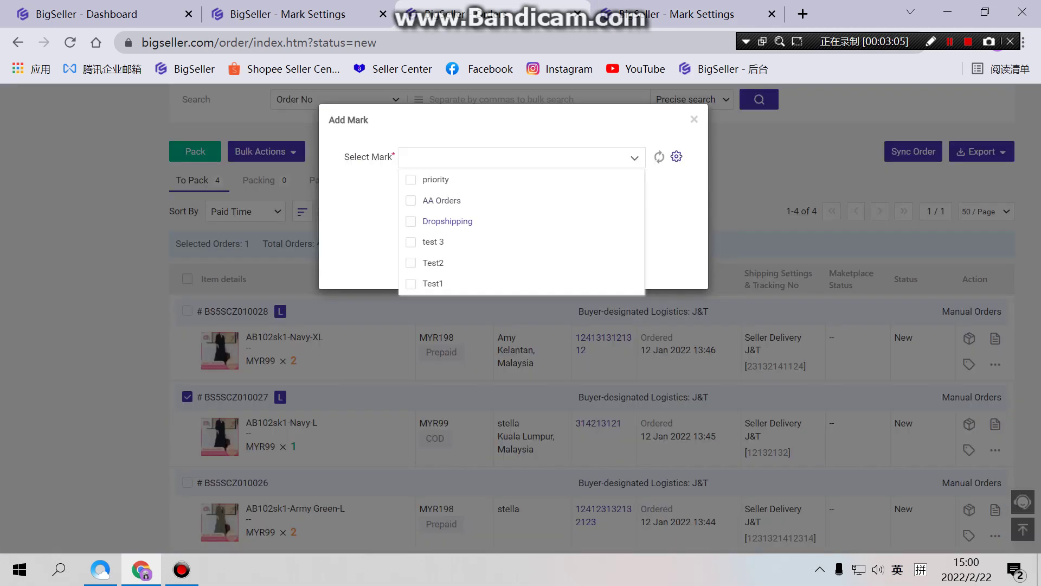
{"action": "left_click", "coordinate": [659, 157]}
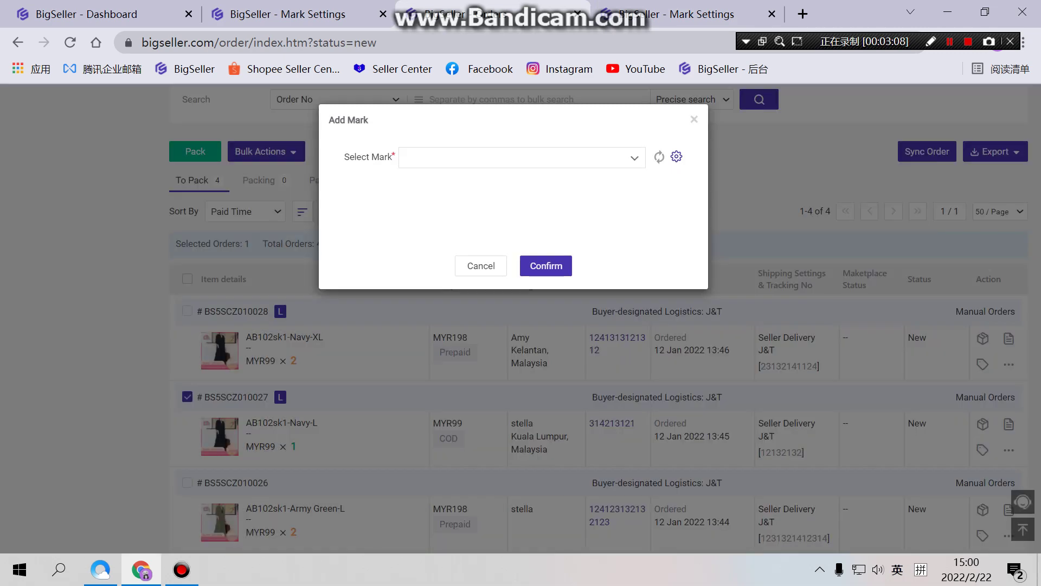
{"action": "left_click", "coordinate": [521, 157]}
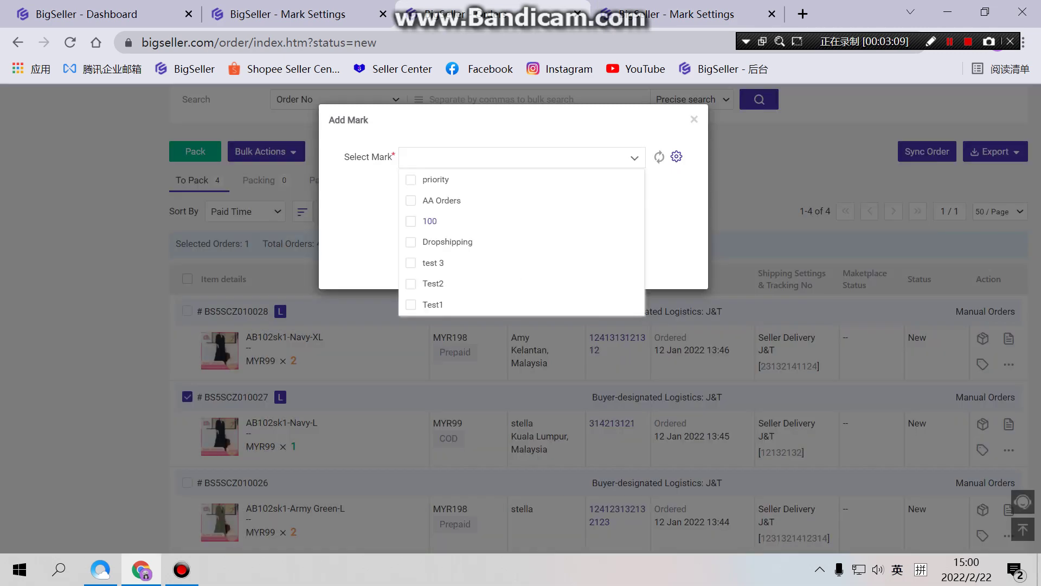
{"action": "left_click", "coordinate": [430, 220]}
{"action": "left_click", "coordinate": [543, 266]}
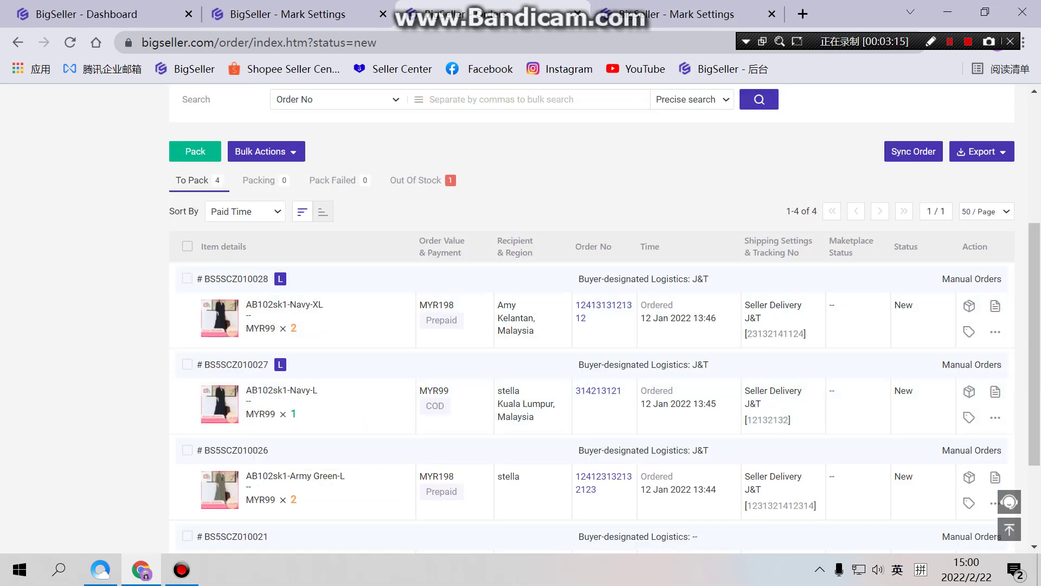
Step: Select the AB102sk1-Navy-L order again and view the marks available to add to it in bulk
{"action": "mouse_move", "coordinate": [267, 152]}
{"action": "left_click", "coordinate": [256, 214]}
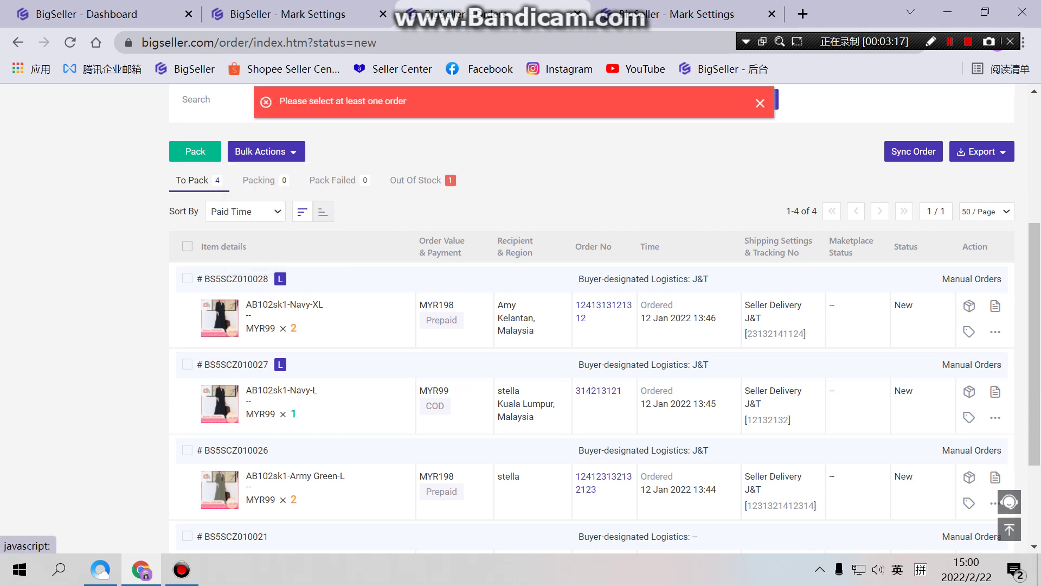
{"action": "left_click", "coordinate": [187, 365]}
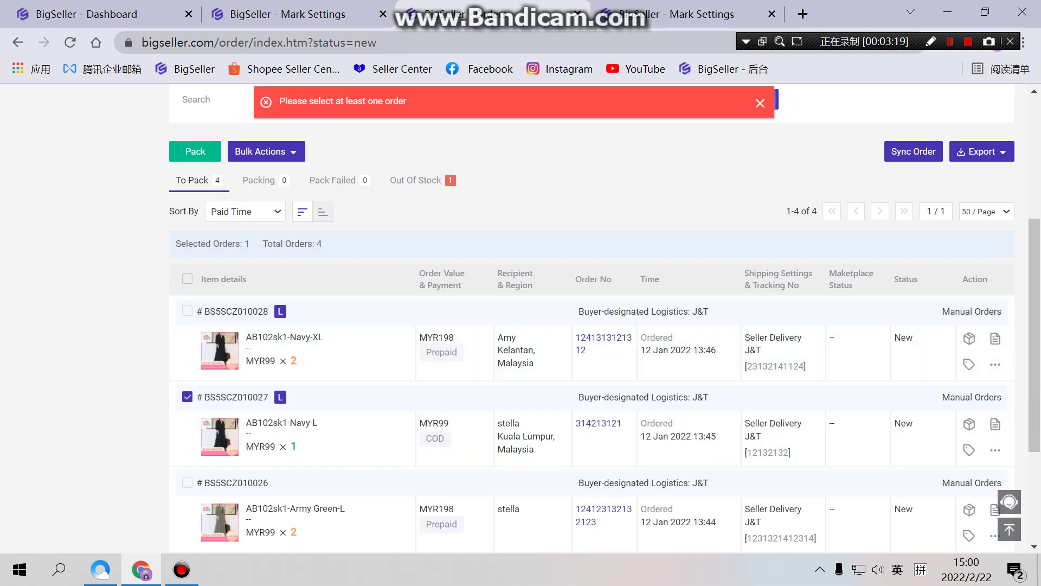
{"action": "left_click", "coordinate": [667, 14]}
{"action": "left_click", "coordinate": [461, 15]}
{"action": "left_click", "coordinate": [266, 151]}
{"action": "left_click", "coordinate": [255, 232]}
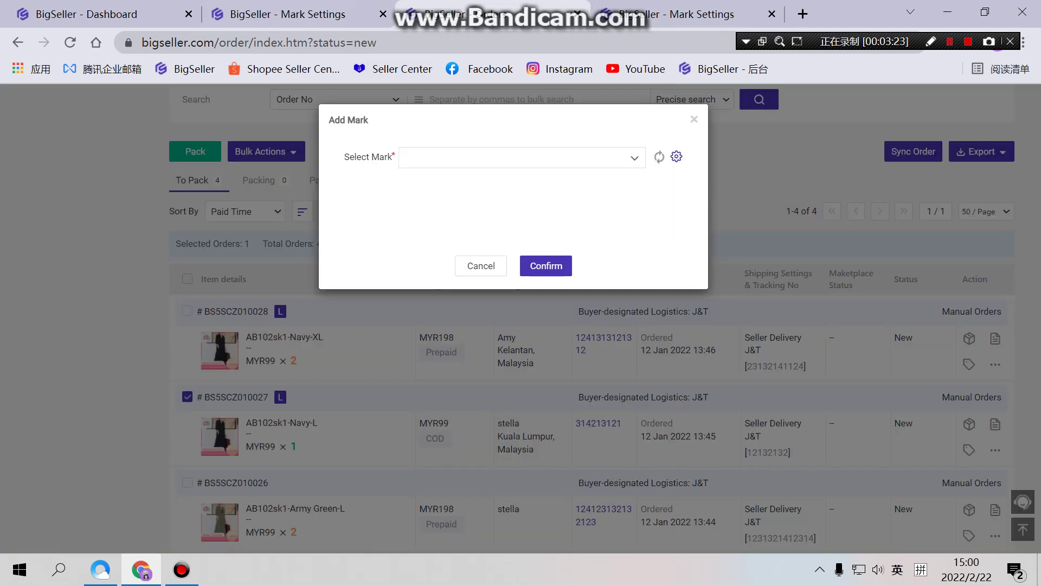
{"action": "left_click", "coordinate": [511, 158]}
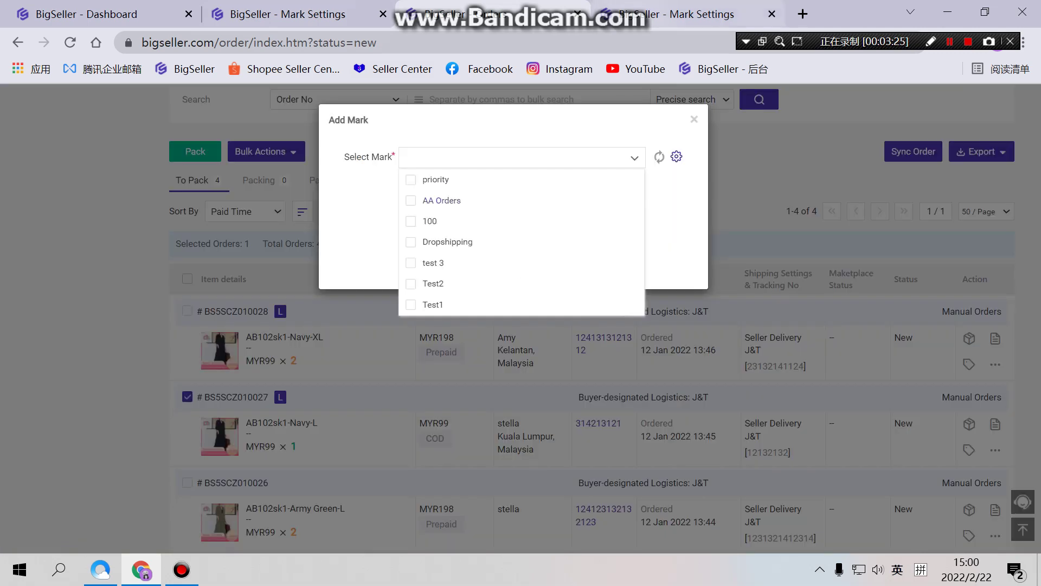
Step: Disable the AA Orders mark in the mark settings and check the refreshed Add Mark choices without adding any
{"action": "key", "text": "ctrl+Tab"}
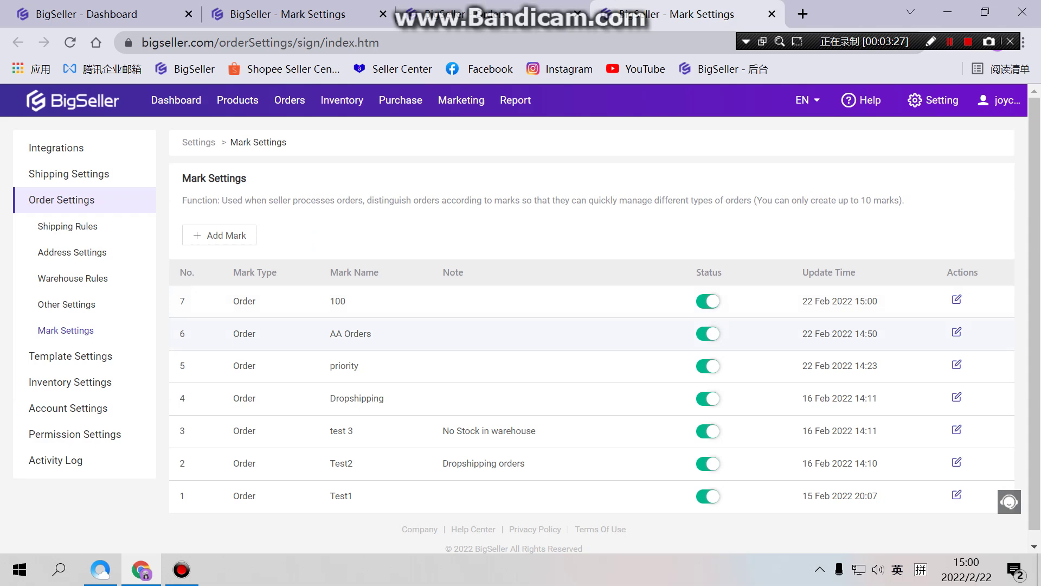
{"action": "left_click", "coordinate": [708, 334]}
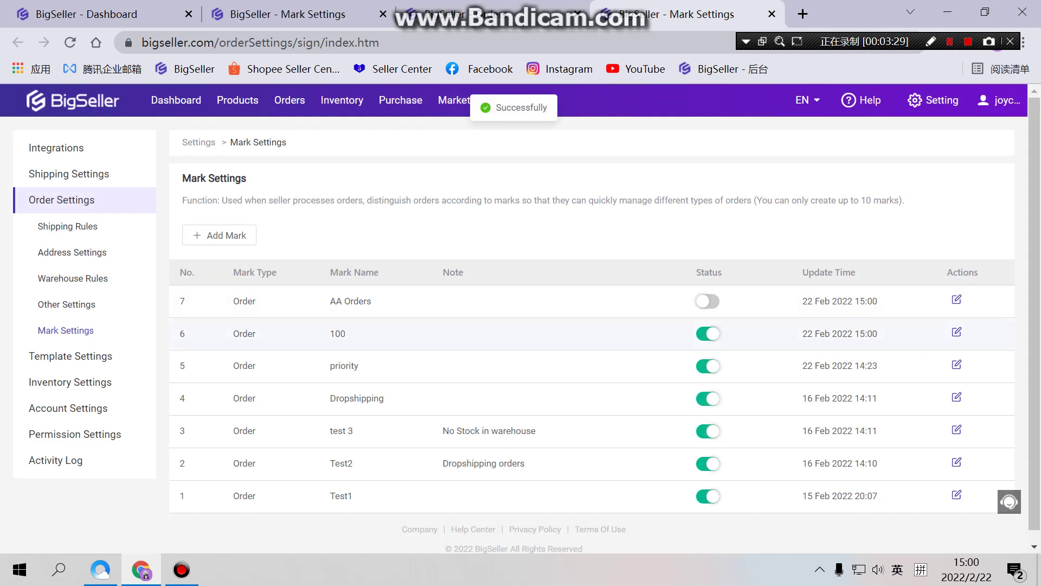
{"action": "key", "text": "ctrl+shift+Tab"}
{"action": "left_click", "coordinate": [660, 156]}
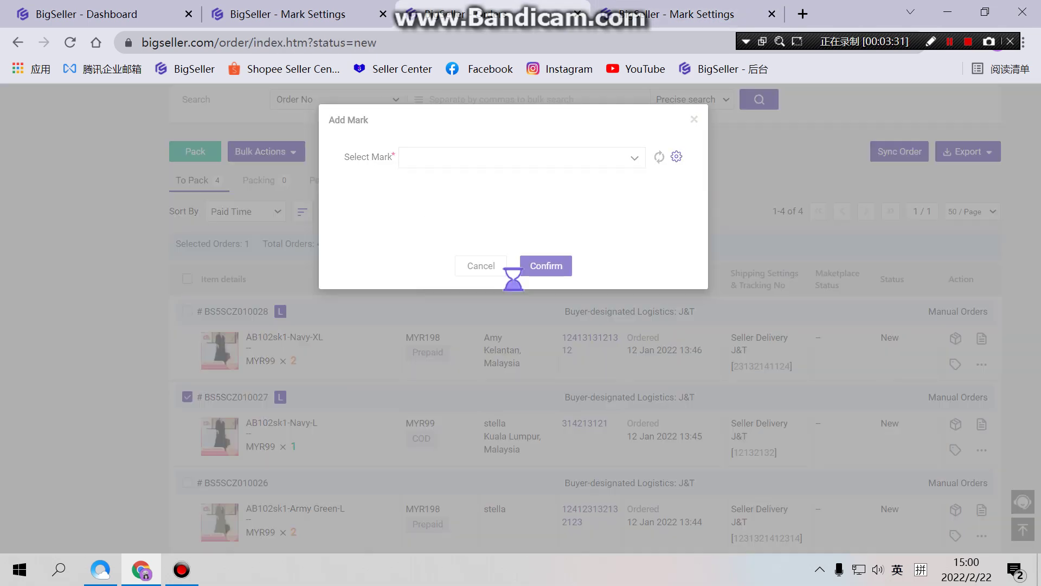
{"action": "left_click", "coordinate": [591, 158]}
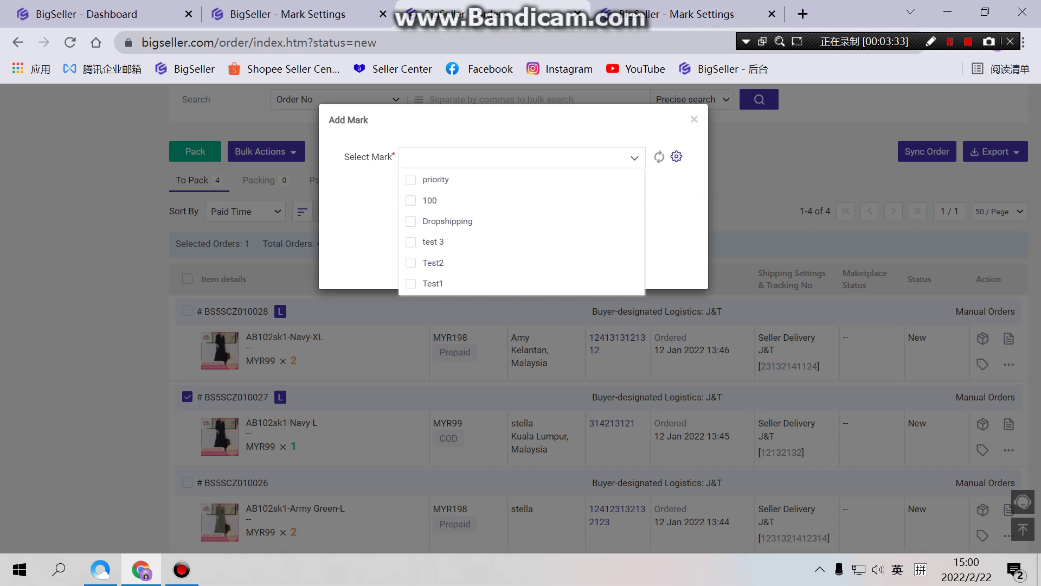
{"action": "left_click", "coordinate": [361, 225]}
{"action": "left_click", "coordinate": [481, 266]}
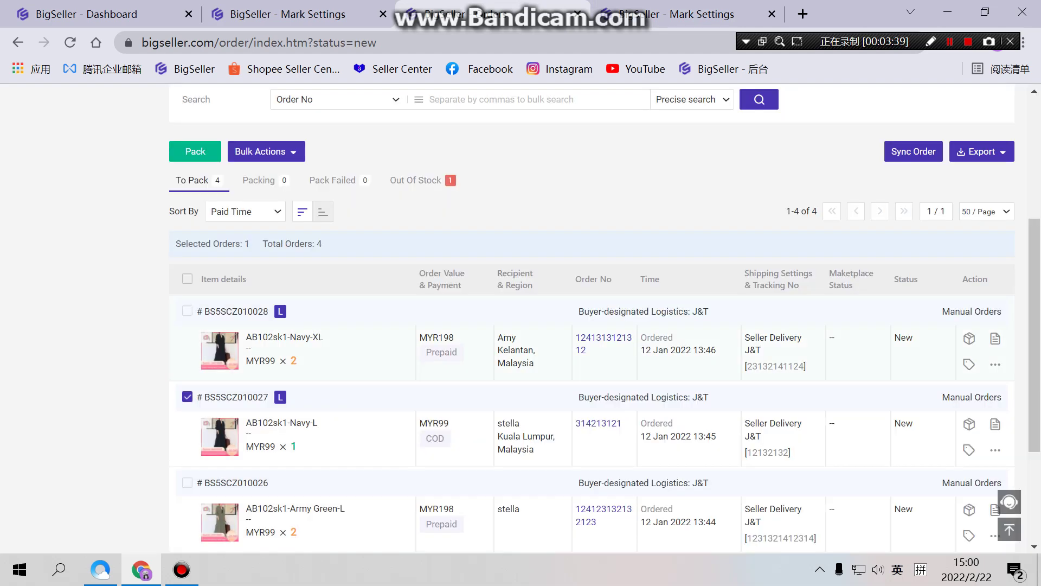
Step: Cancel the mark 100 on the AB102sk1-Navy-L order with the bulk action and view the order's marks
{"action": "left_click", "coordinate": [265, 151]}
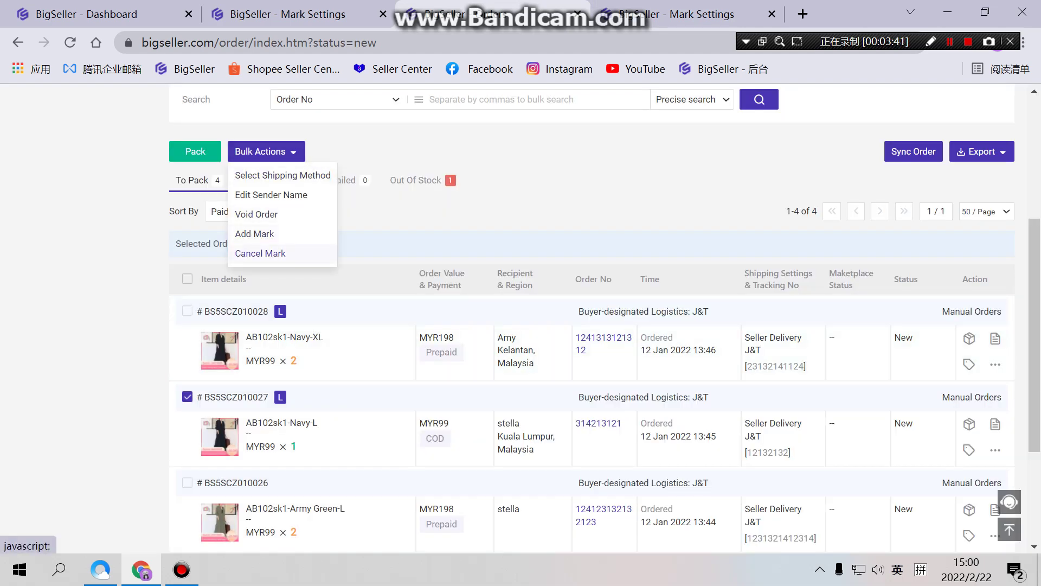
{"action": "left_click", "coordinate": [256, 252]}
{"action": "left_click", "coordinate": [522, 157]}
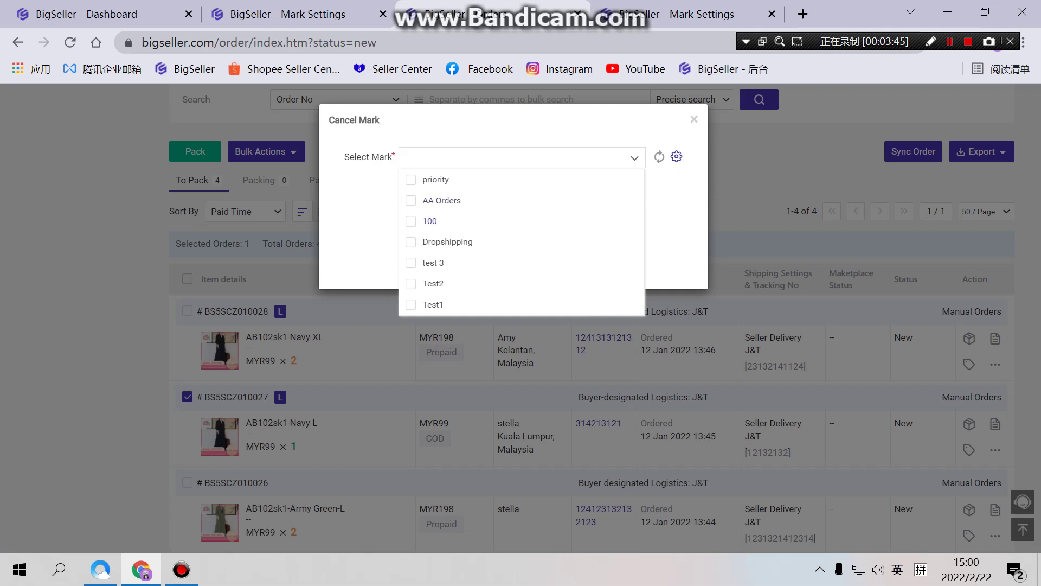
{"action": "left_click", "coordinate": [429, 222]}
{"action": "left_click", "coordinate": [362, 233]}
{"action": "left_click", "coordinate": [546, 266]}
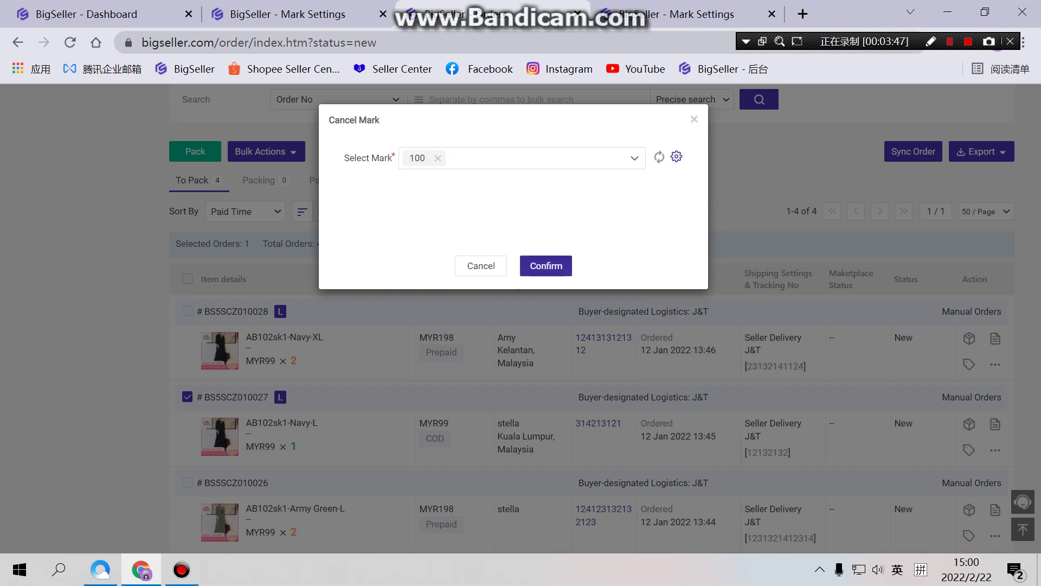
{"action": "mouse_move", "coordinate": [280, 365]}
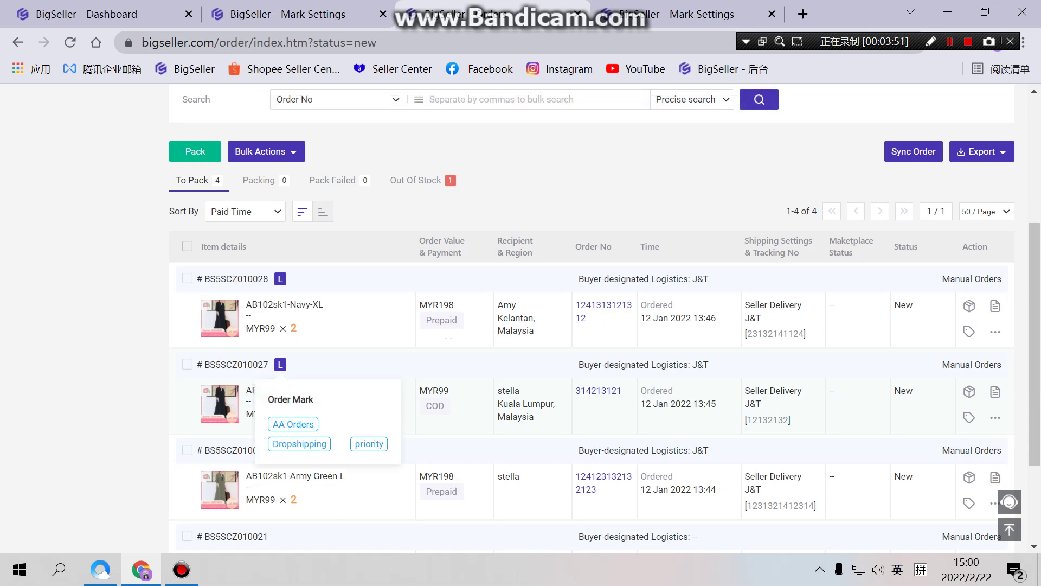
Step: Start the bulk Cancel Mark action for the AB102sk1-Navy-L order again and view the marks it offers
{"action": "mouse_move", "coordinate": [267, 152]}
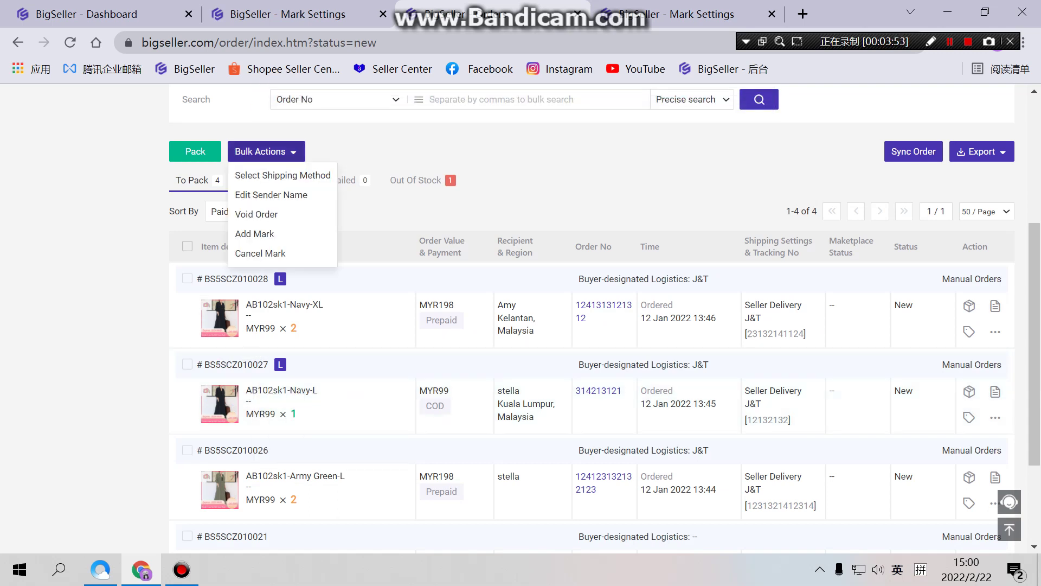
{"action": "left_click", "coordinate": [261, 254]}
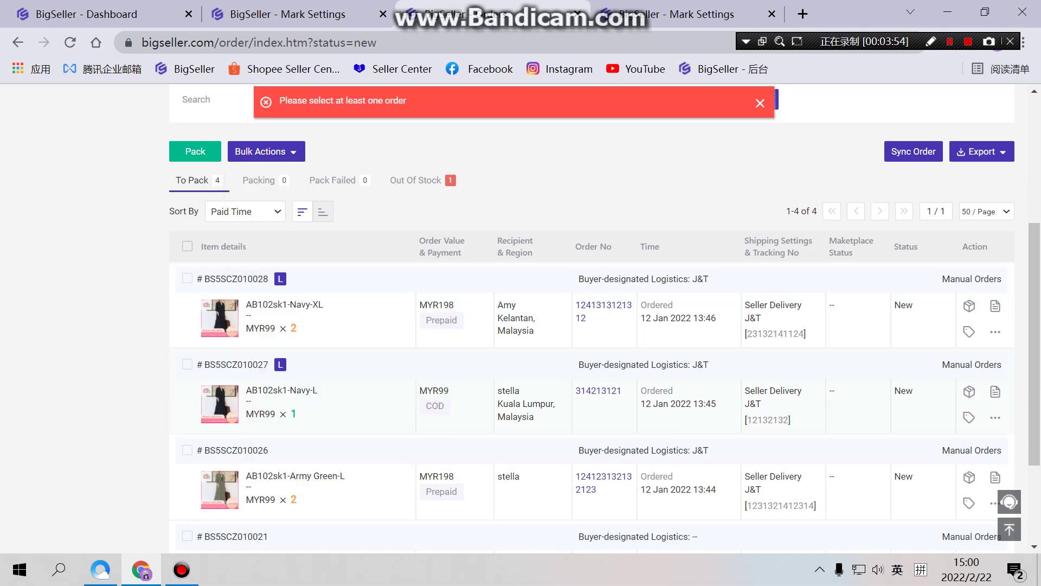
{"action": "left_click", "coordinate": [187, 364]}
{"action": "left_click", "coordinate": [266, 151]}
{"action": "left_click", "coordinate": [260, 254]}
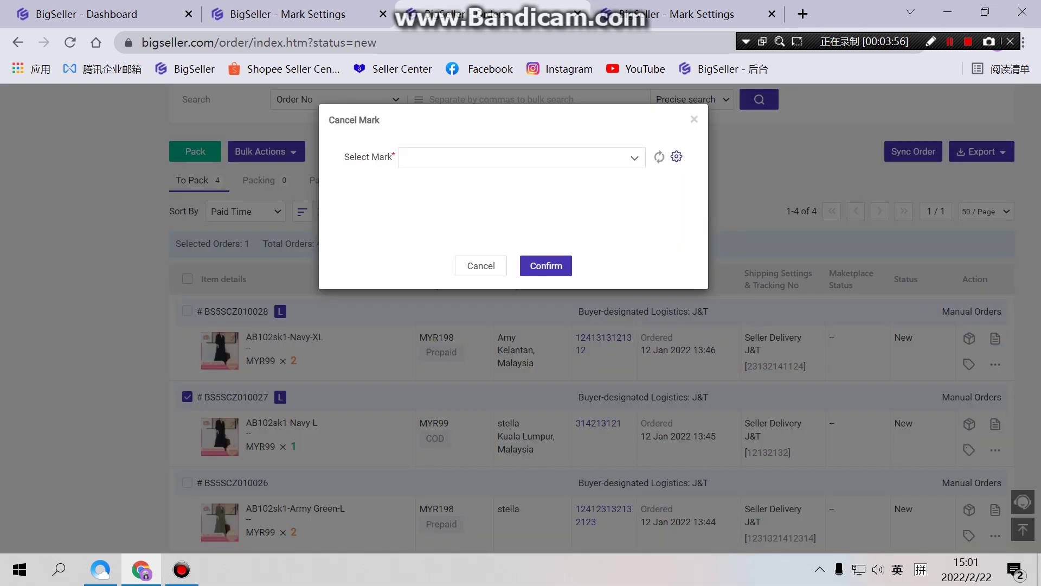
{"action": "left_click", "coordinate": [520, 158]}
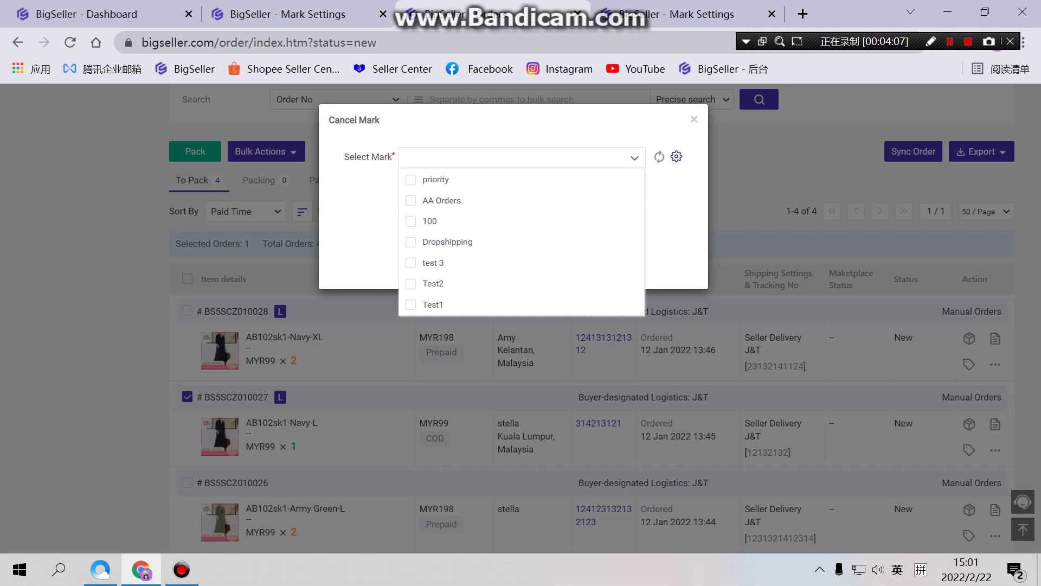
{"action": "left_click", "coordinate": [635, 157]}
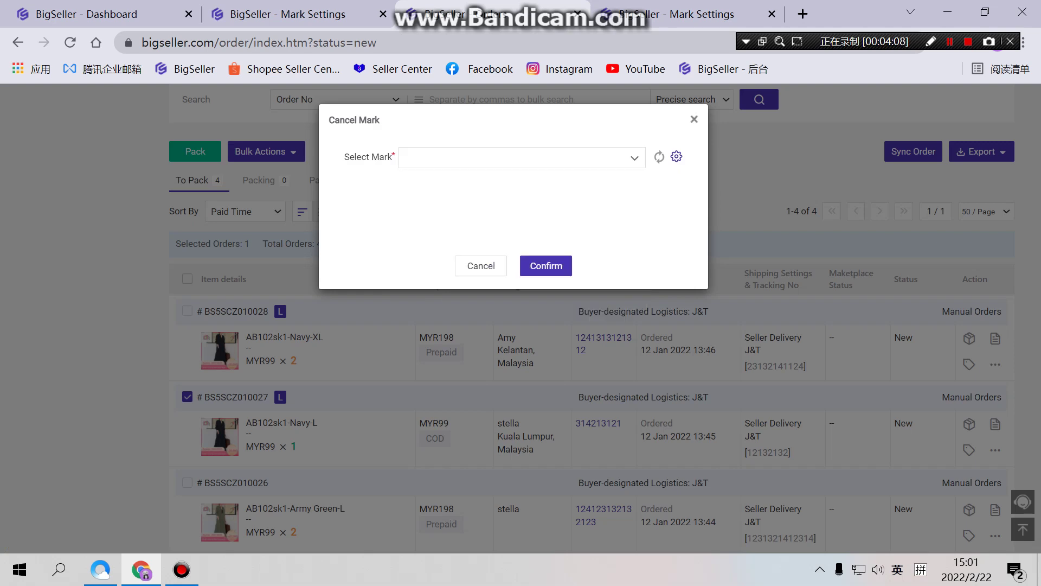